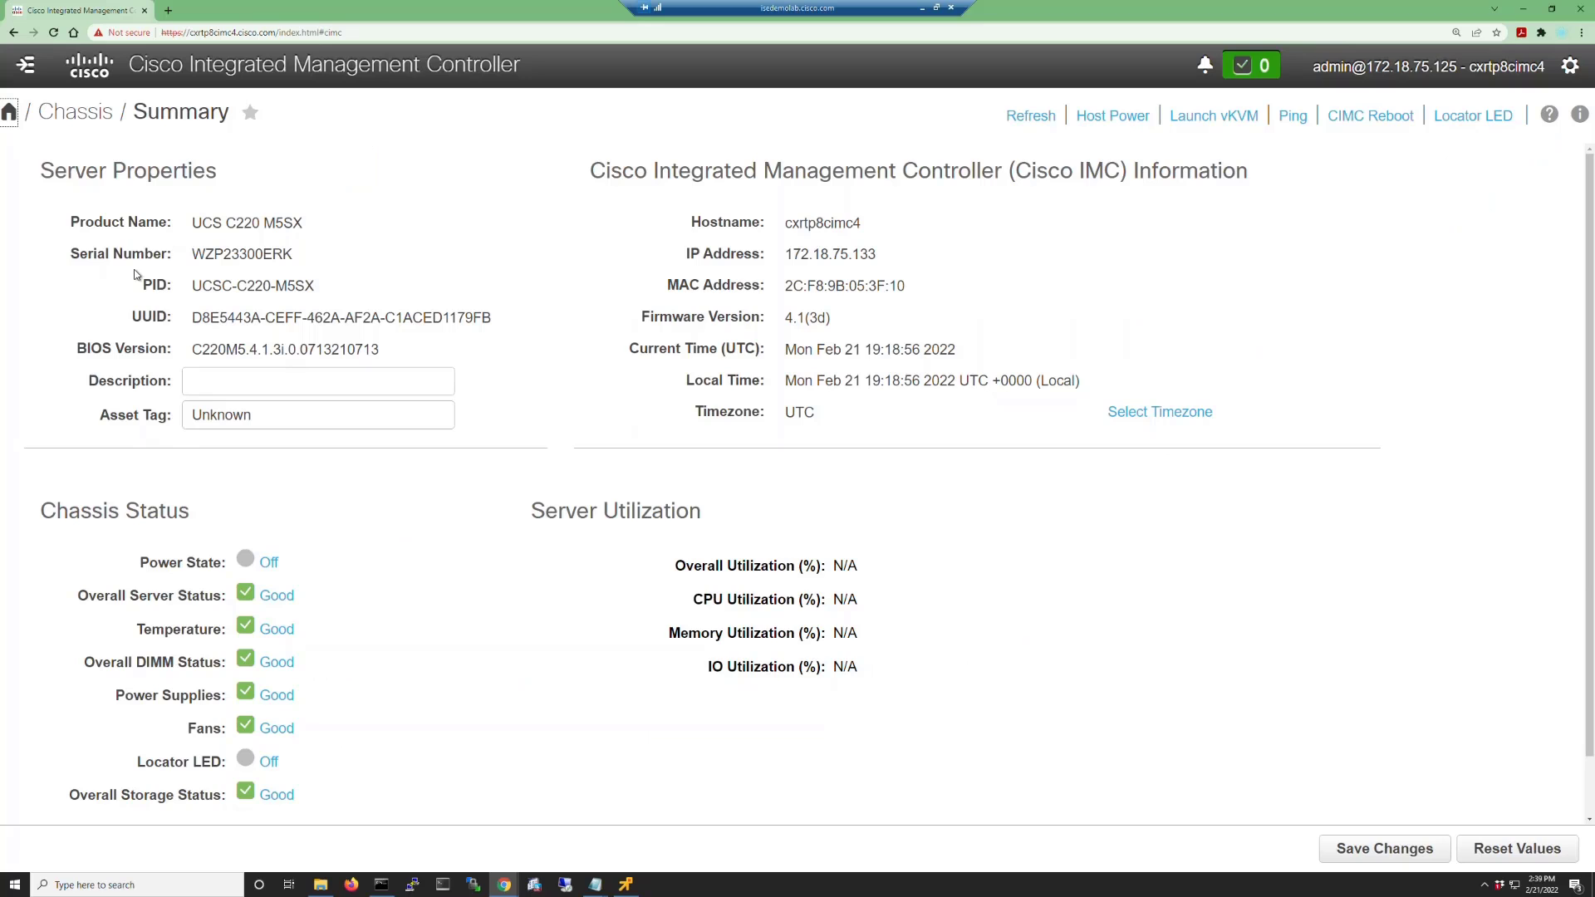
Go to the Compute > Remote Management > Virtual Media settings.
click(25, 66)
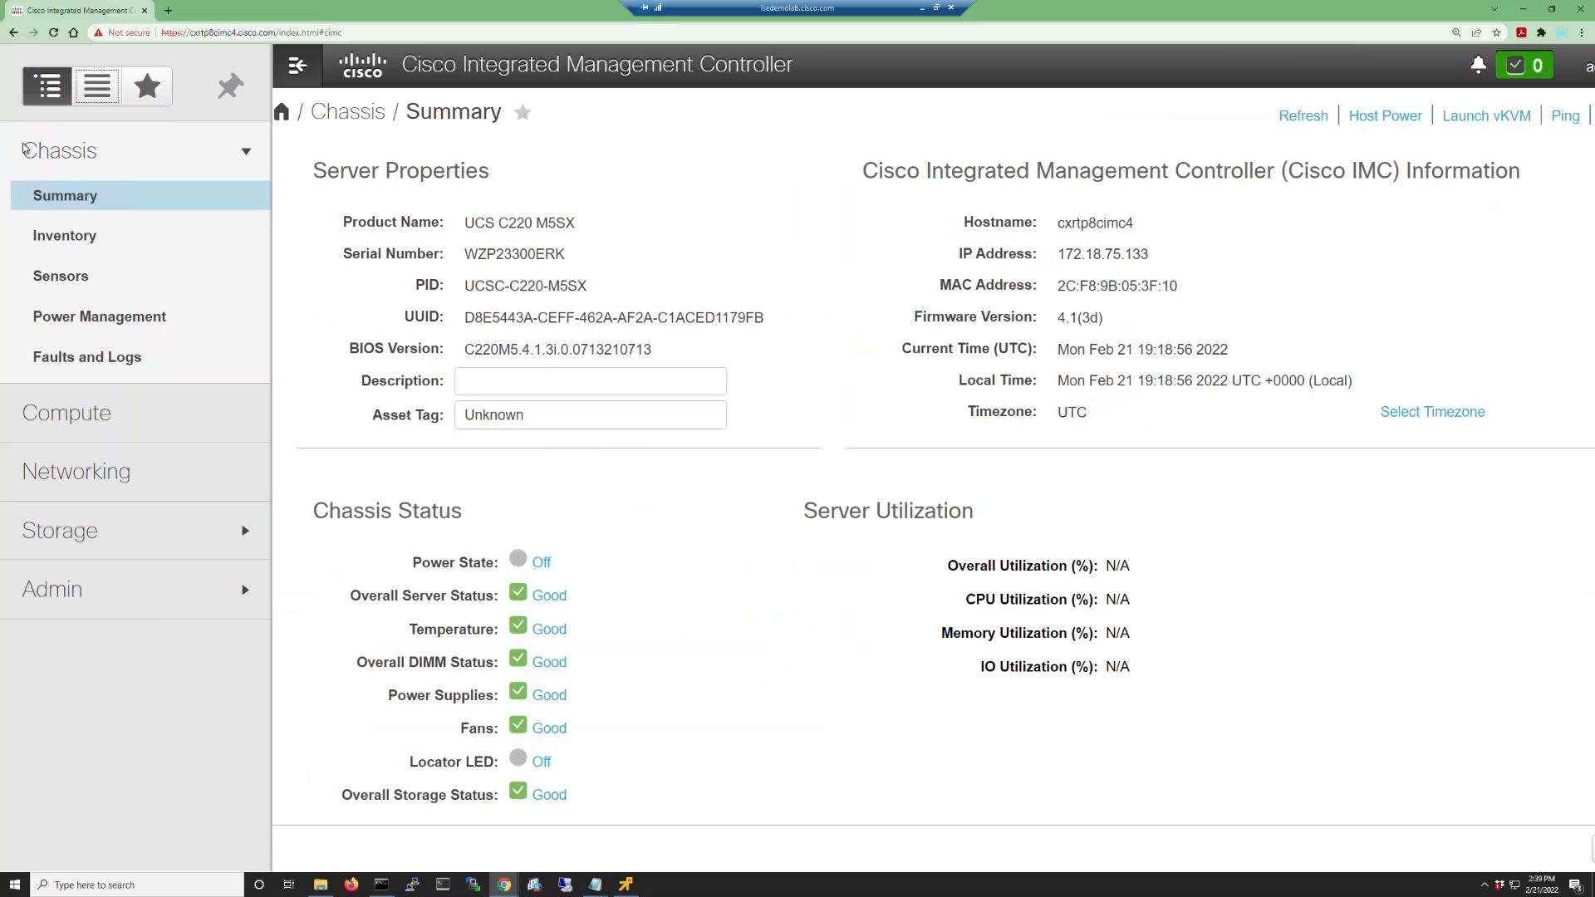
click(71, 413)
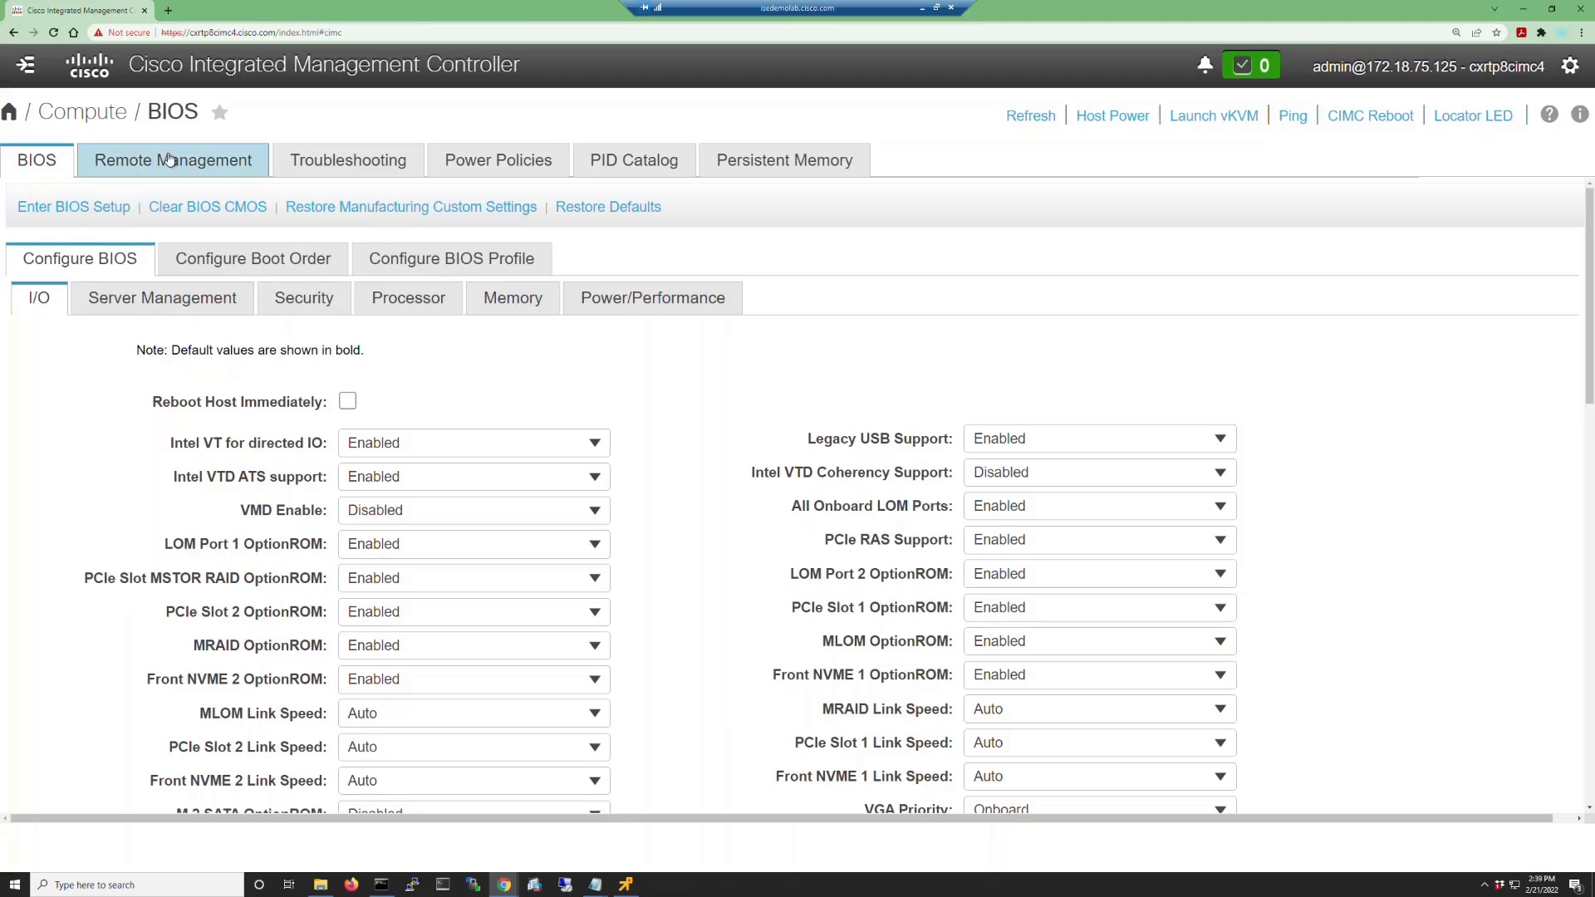
click(169, 158)
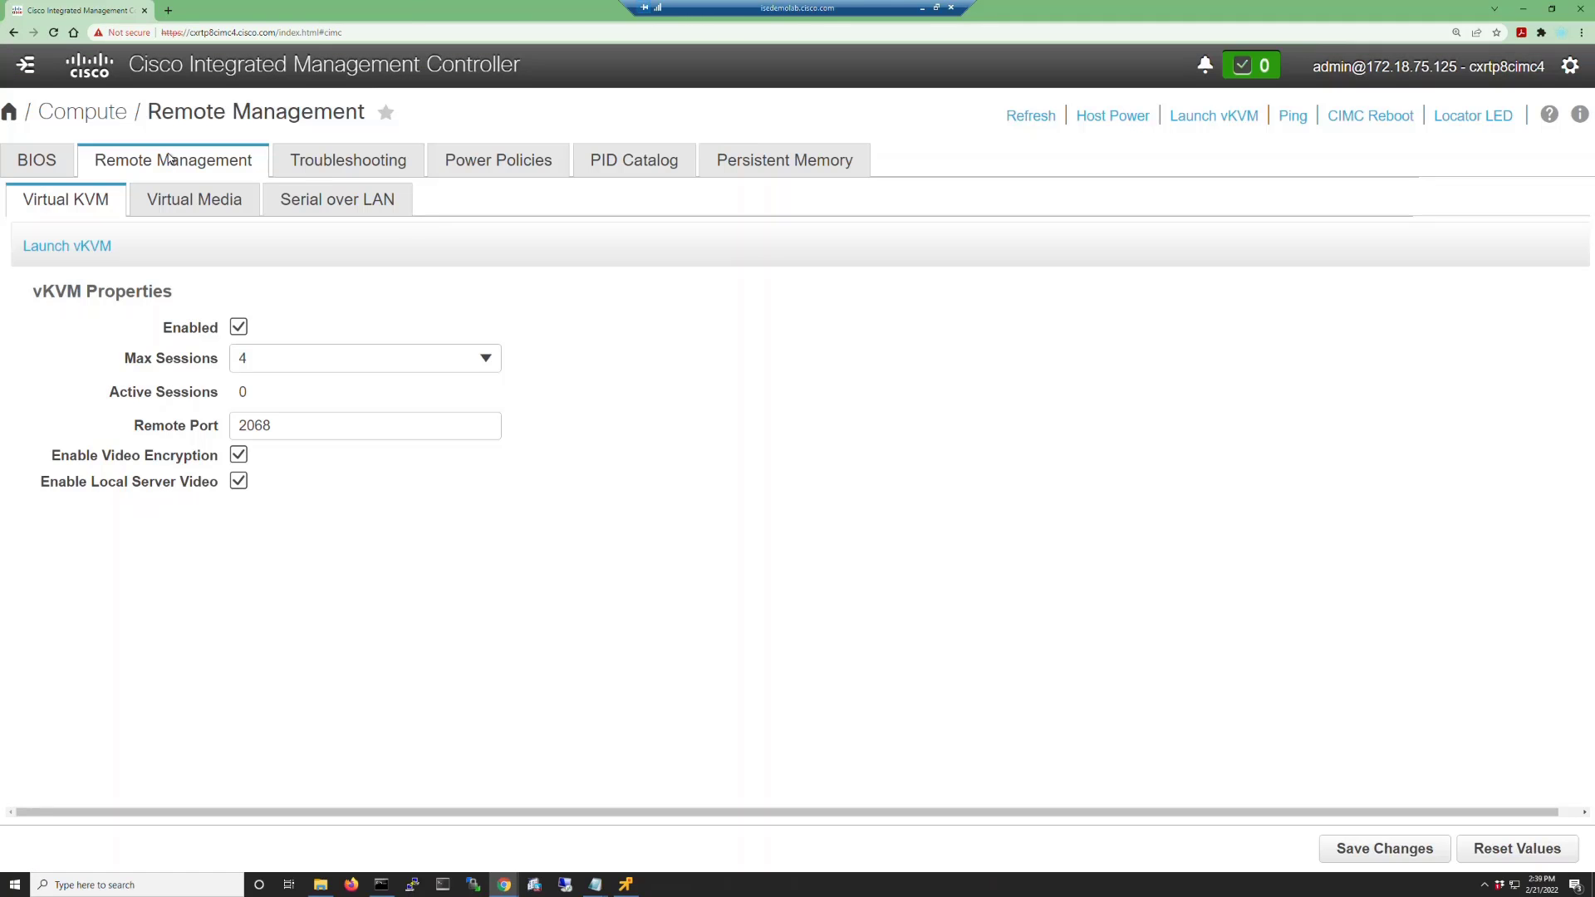
click(186, 197)
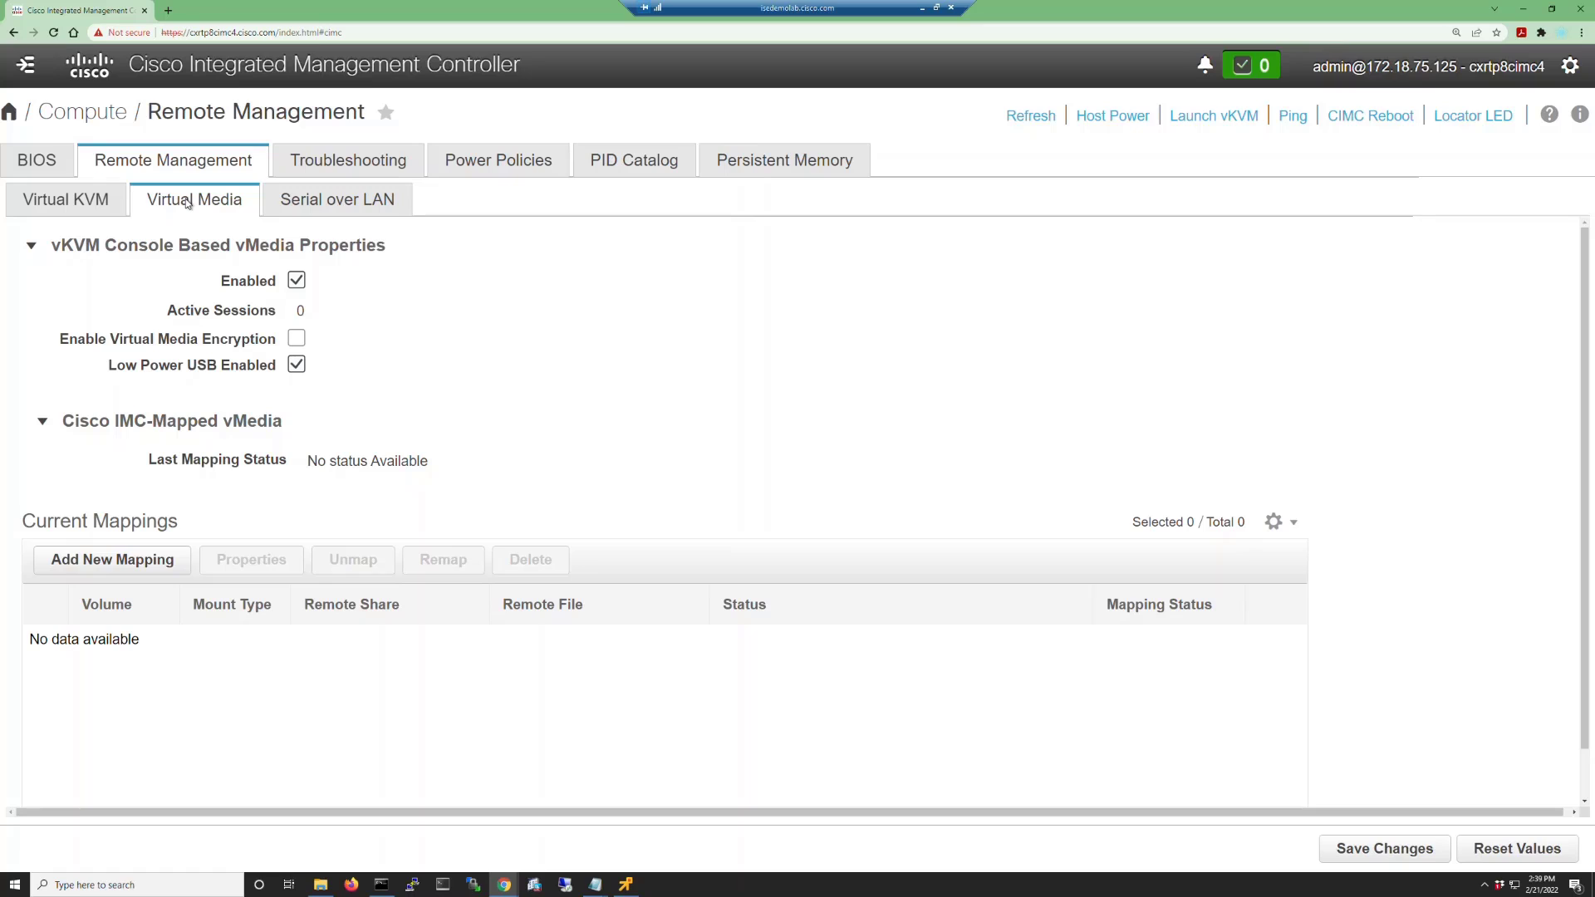
Add a new mapping with volume ISE-ZTP, mount type CIFS, on share //172.18.75.125/d.
click(91, 565)
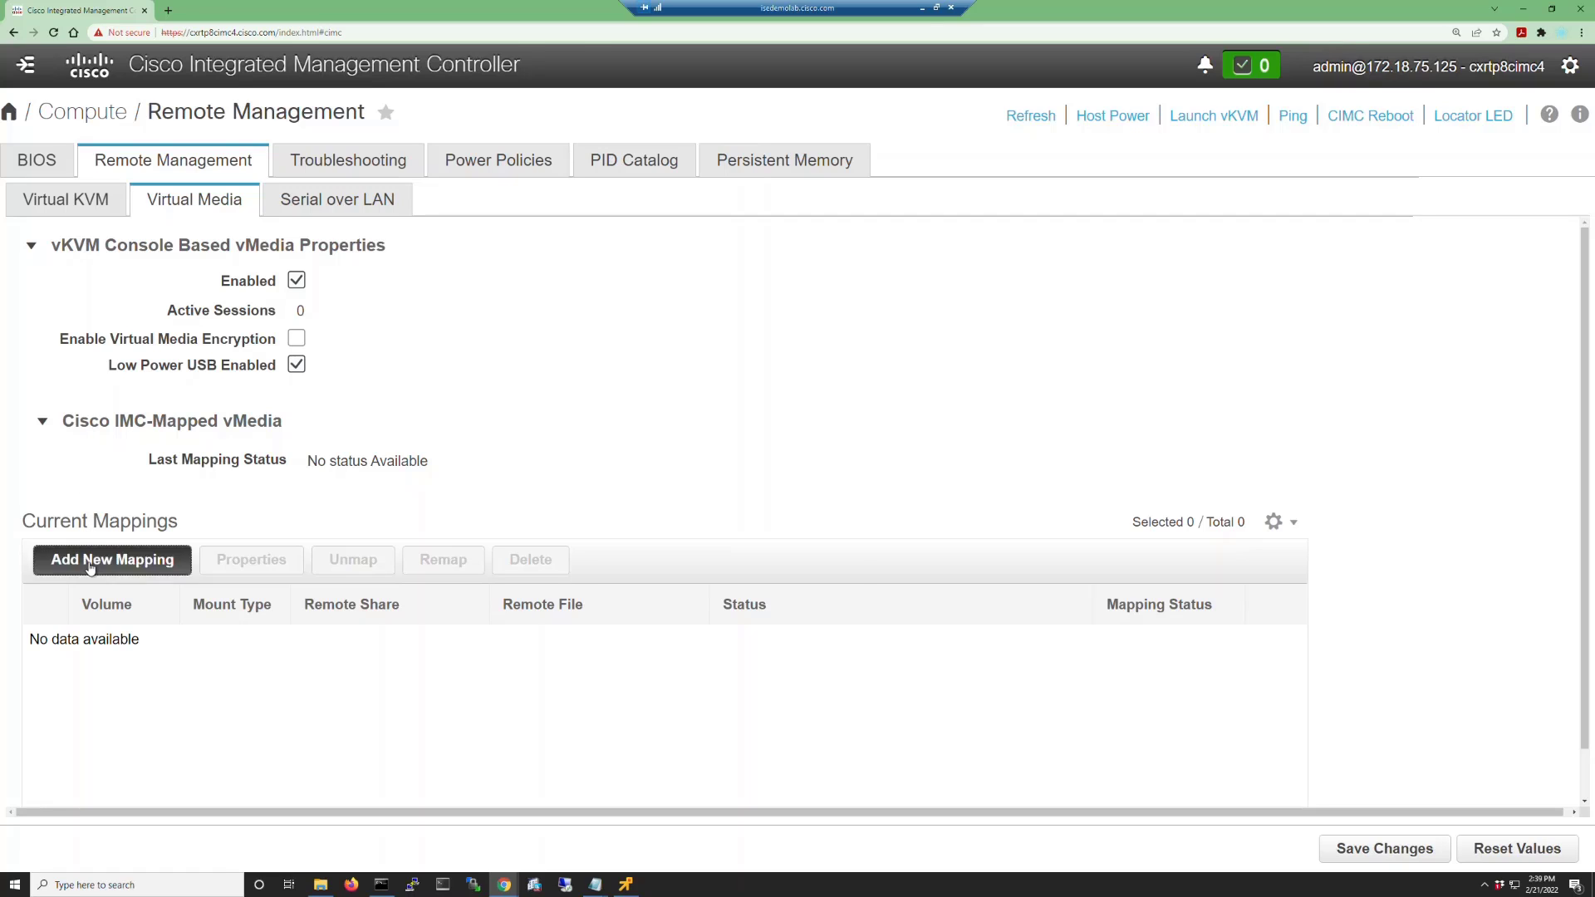
click(736, 389)
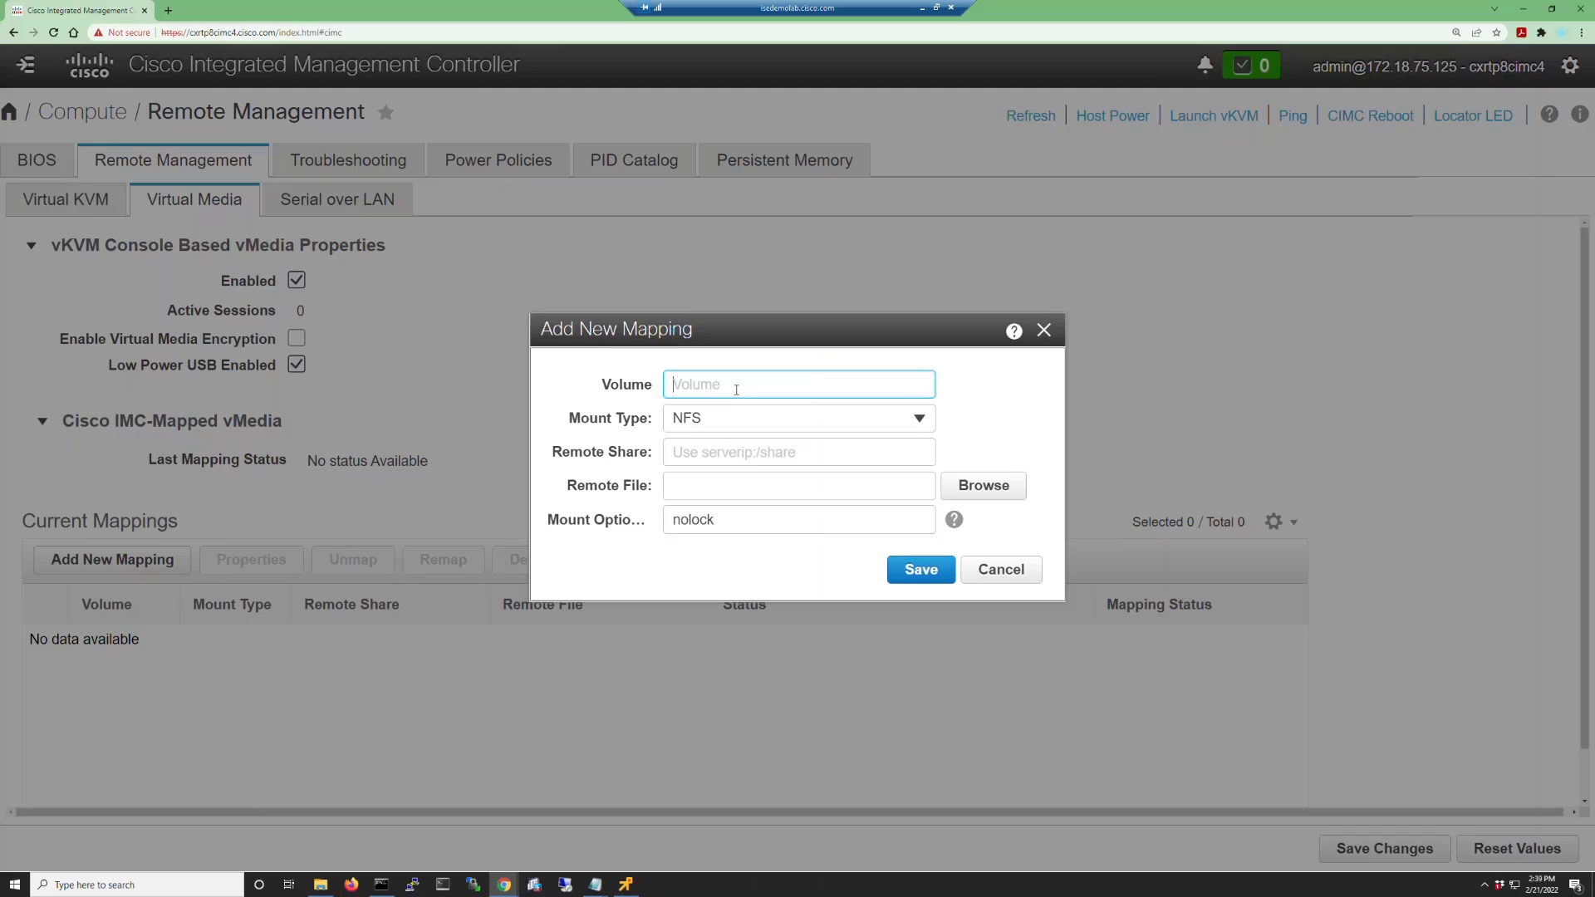
text(ISE-ZTP)
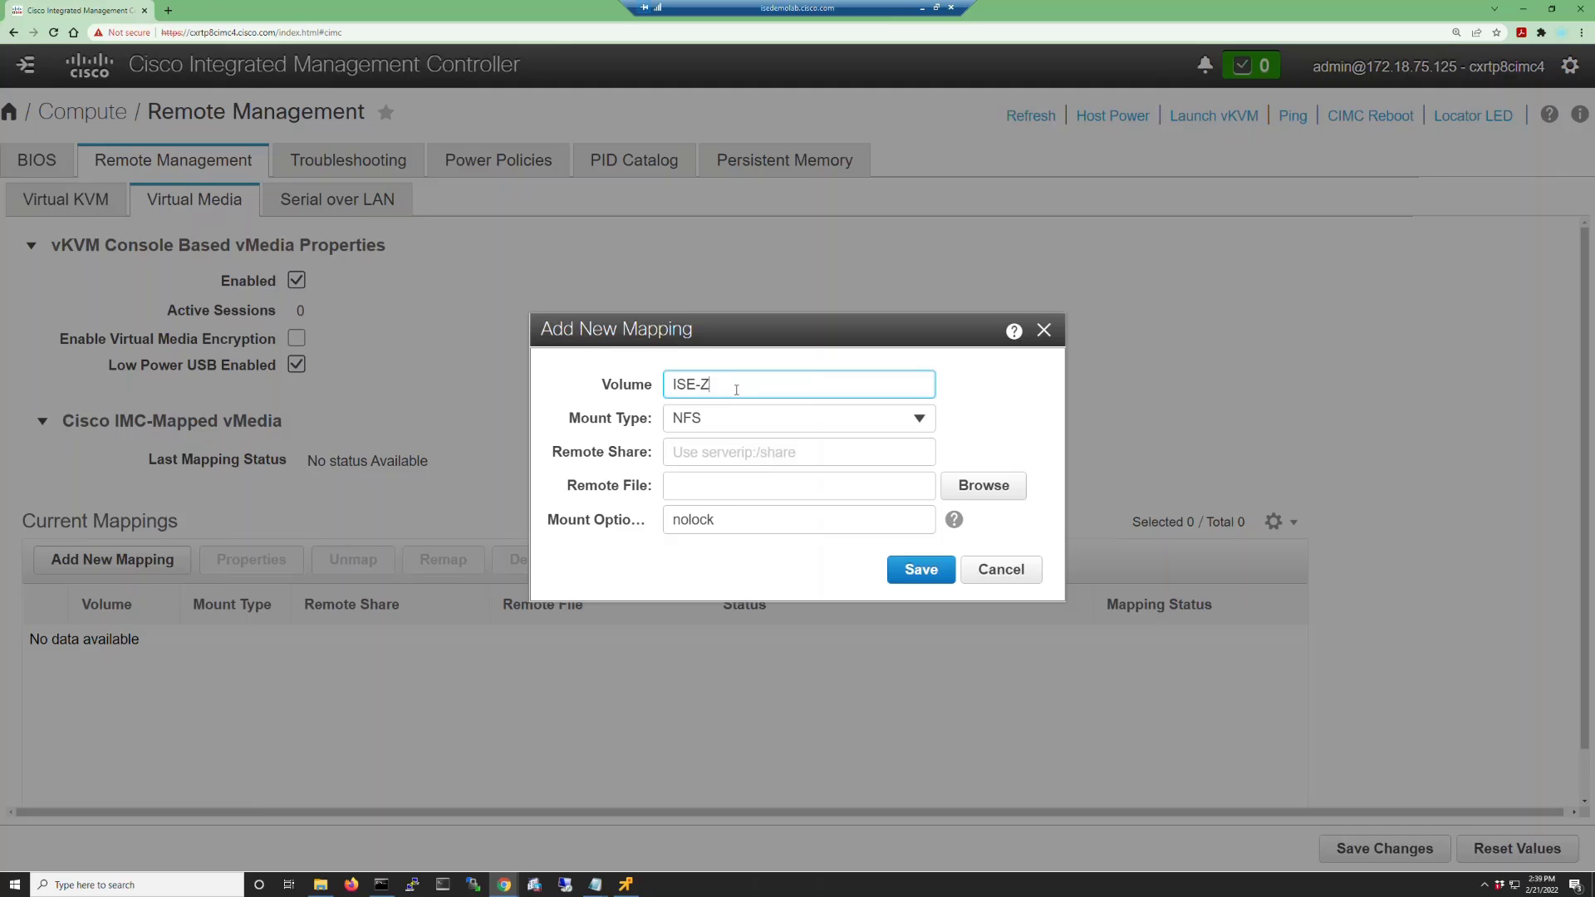
click(919, 419)
click(765, 475)
click(709, 451)
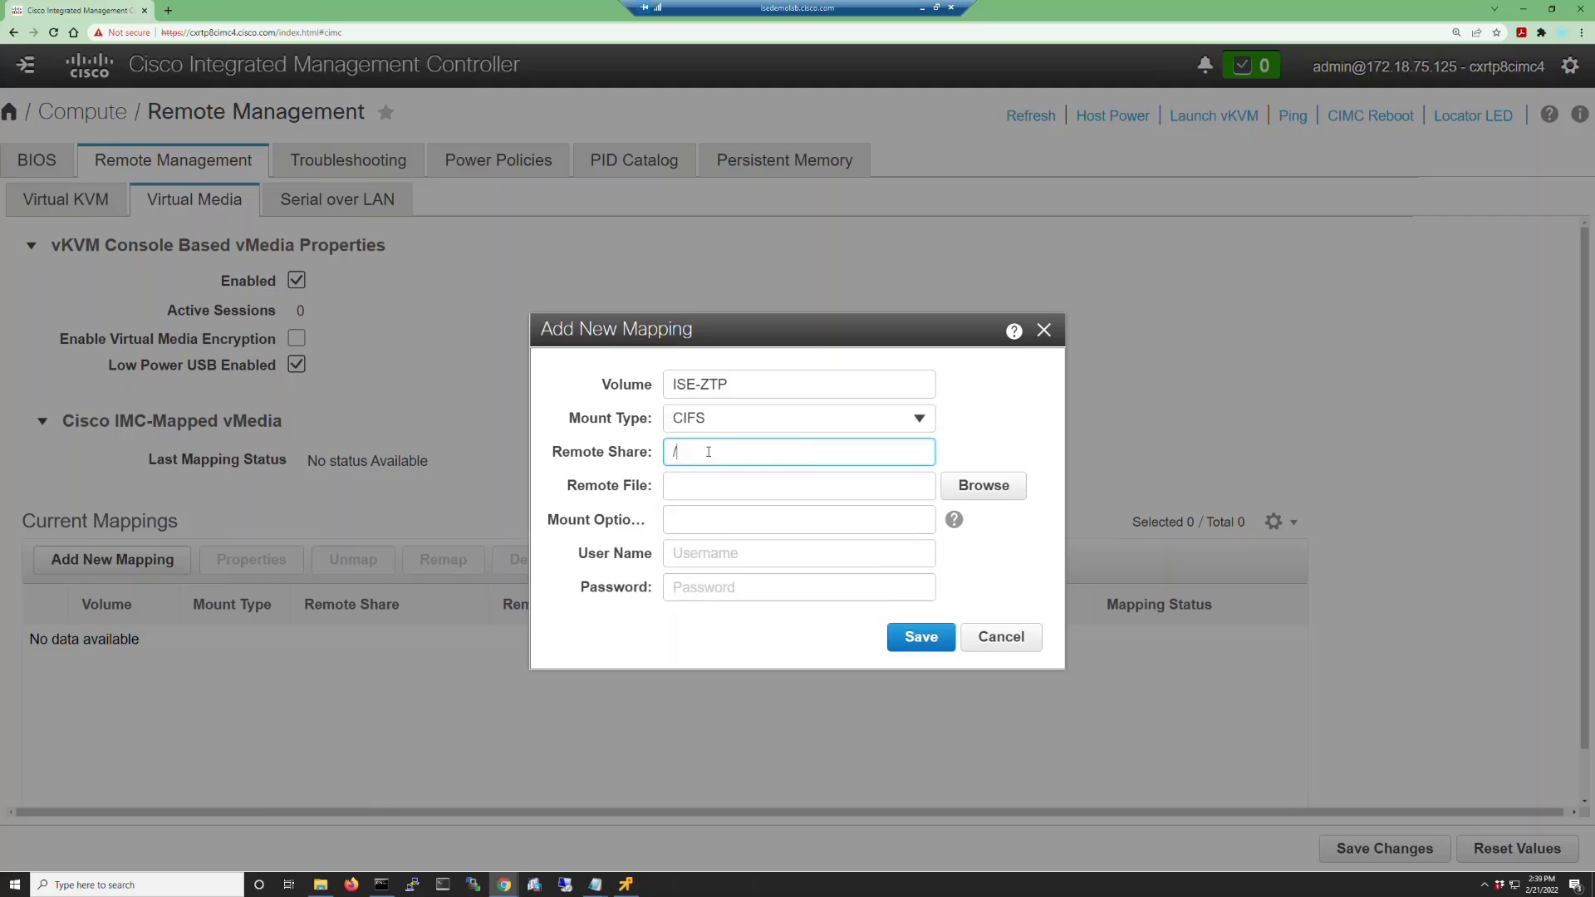
text(//172.18.75.125/d)
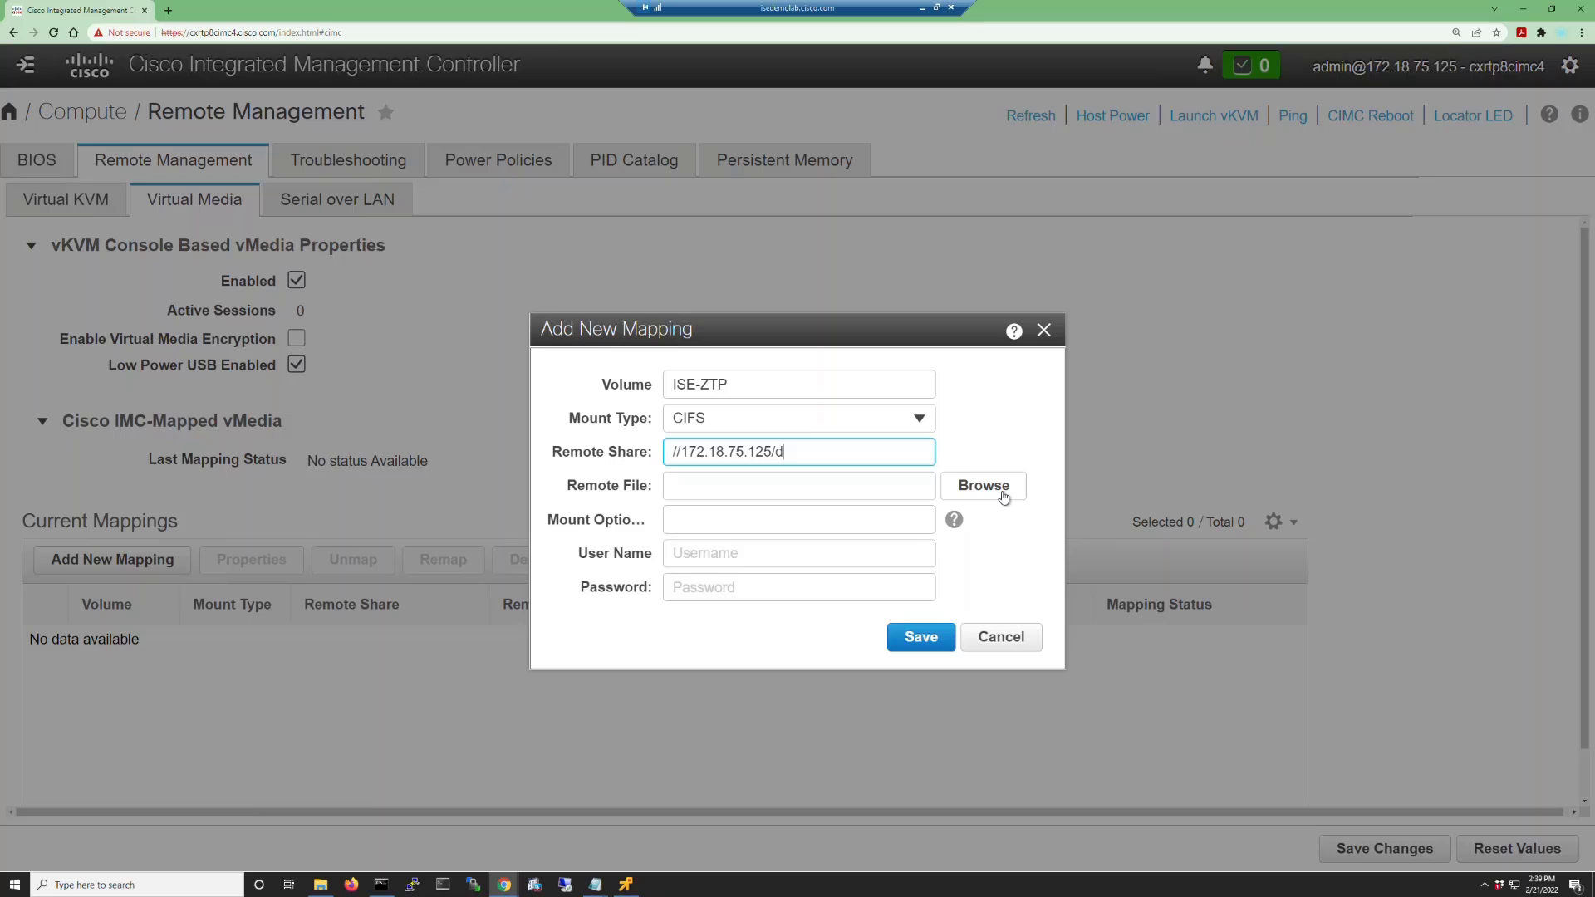
Set the mapping's remote file to /ZTP/ise-ztp.img.
click(1002, 495)
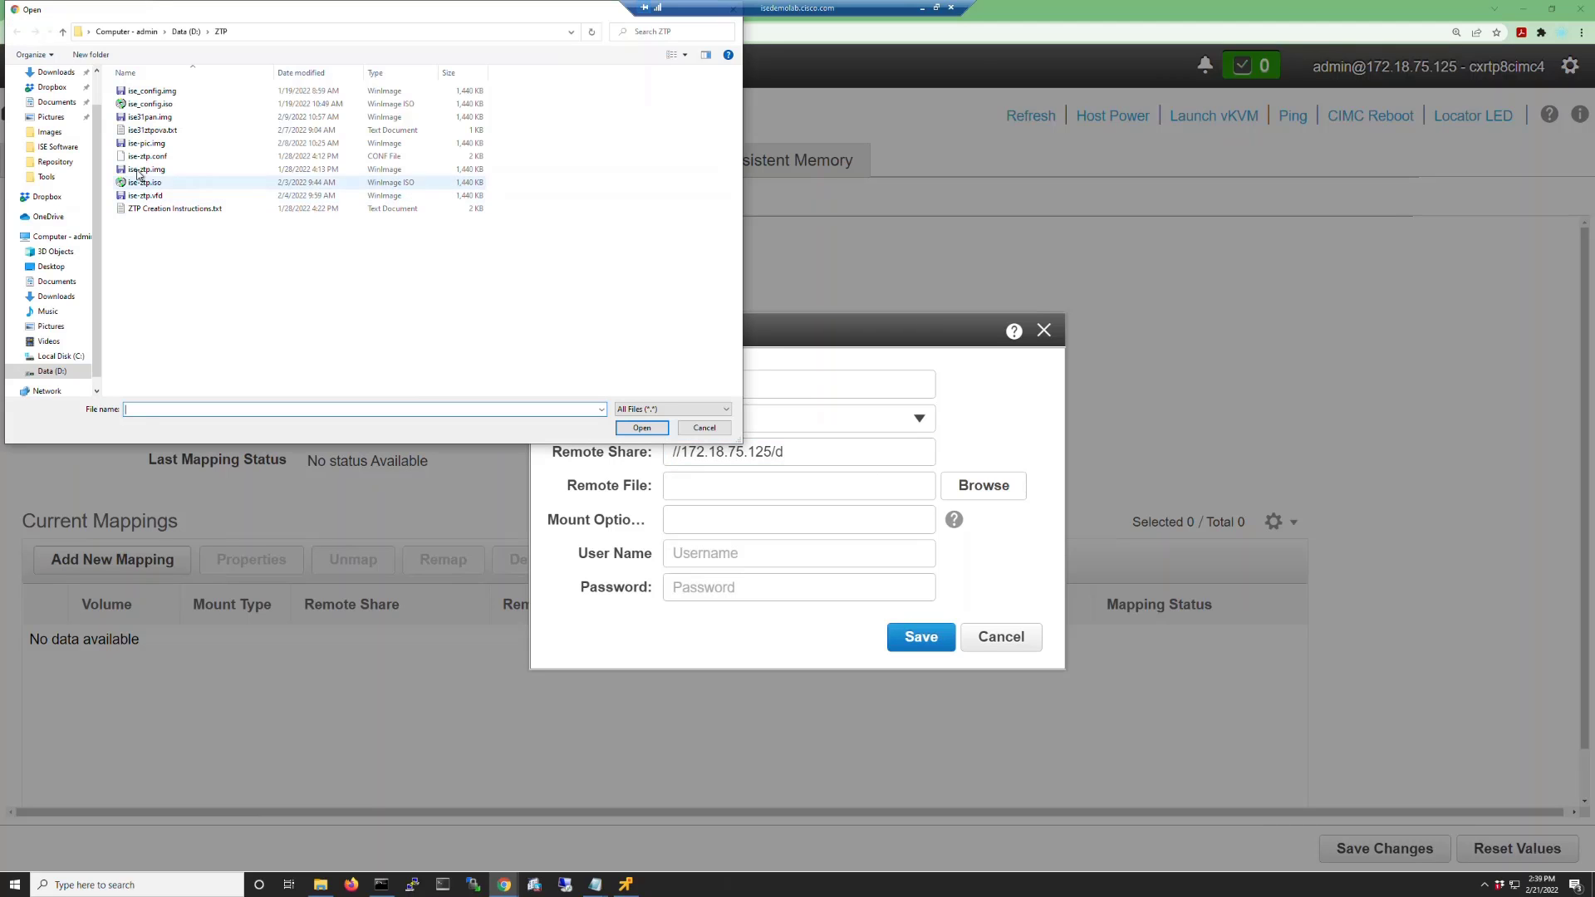
double_click(158, 173)
click(750, 485)
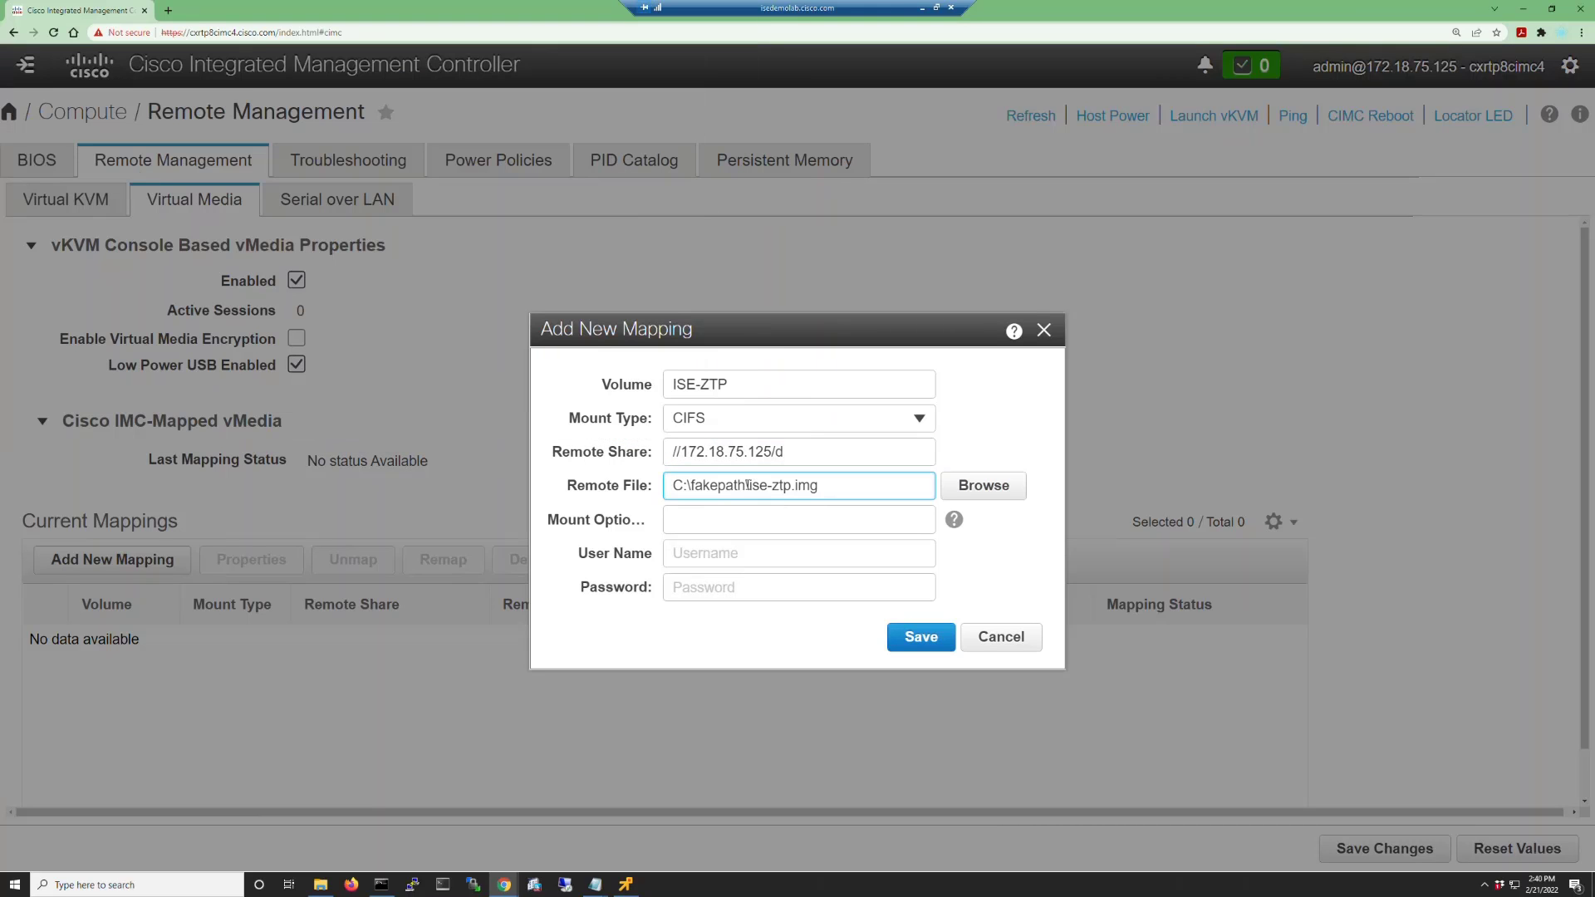
drag(750, 485, 616, 489)
key(BackSpace)
text(/ZTP/)
Enter user admin and the share password, then save the ISE-ZTP mapping.
click(732, 554)
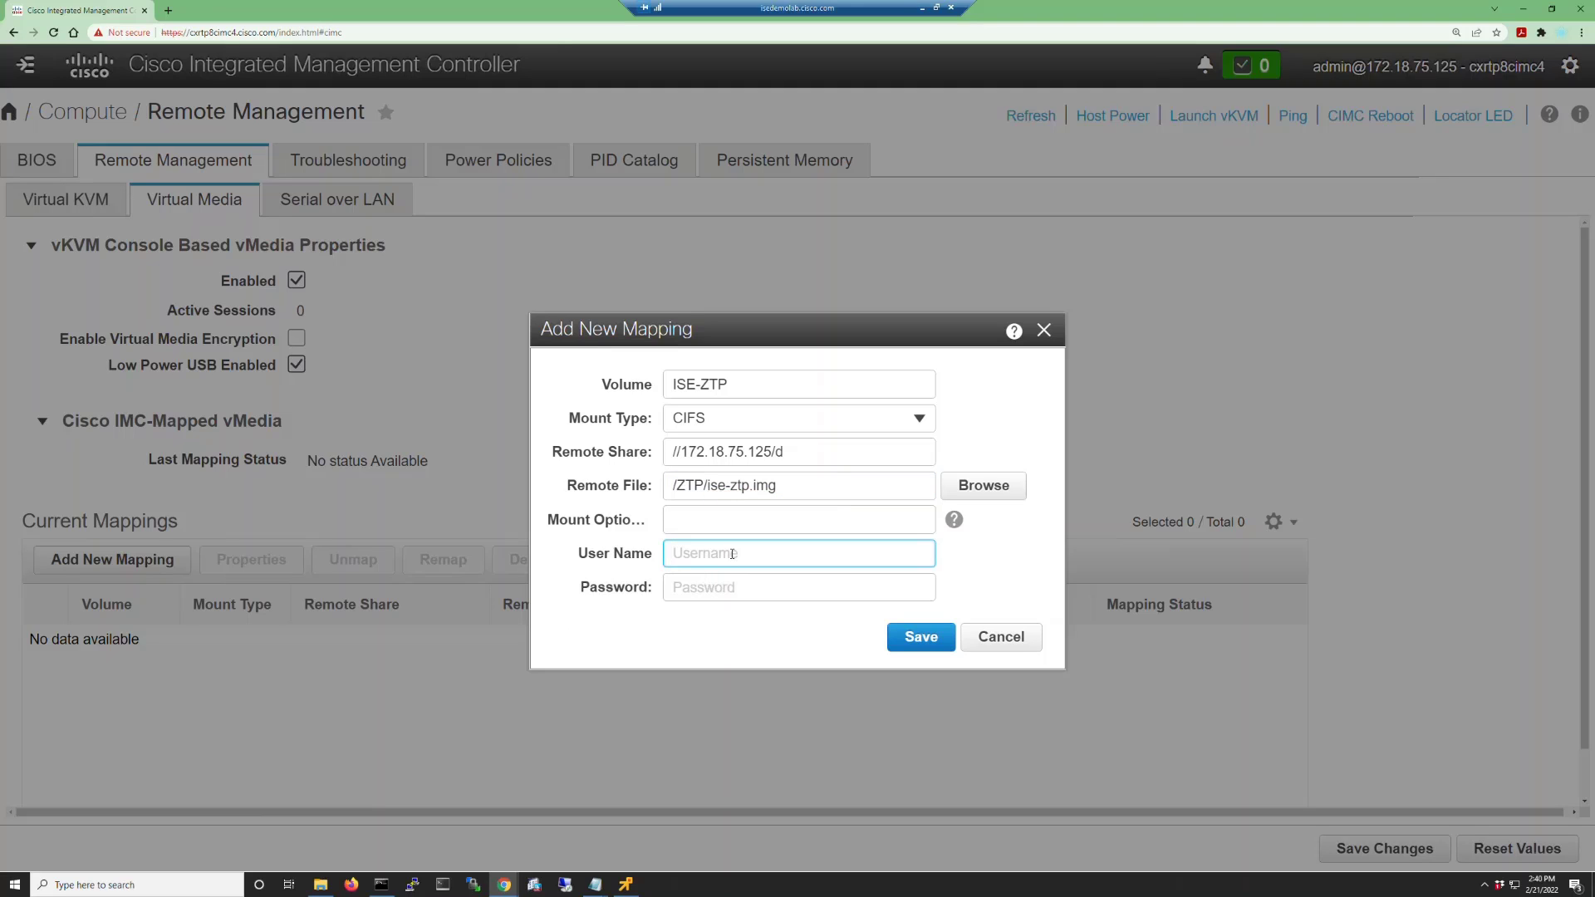
text(admin)
key(Tab)
text(*****)
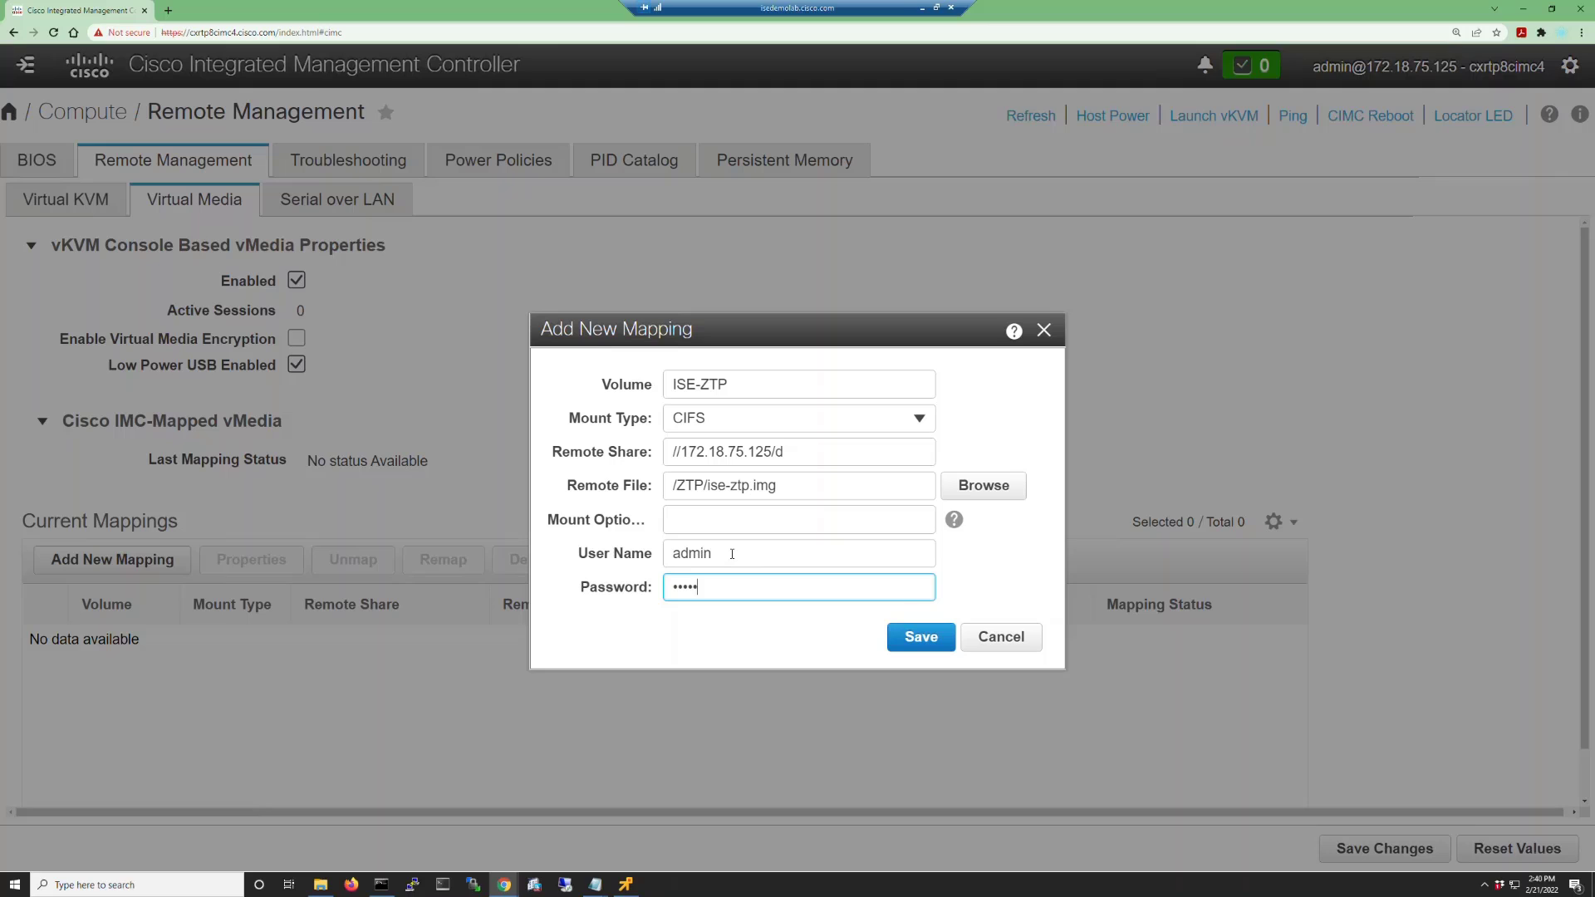
text(****)
click(909, 638)
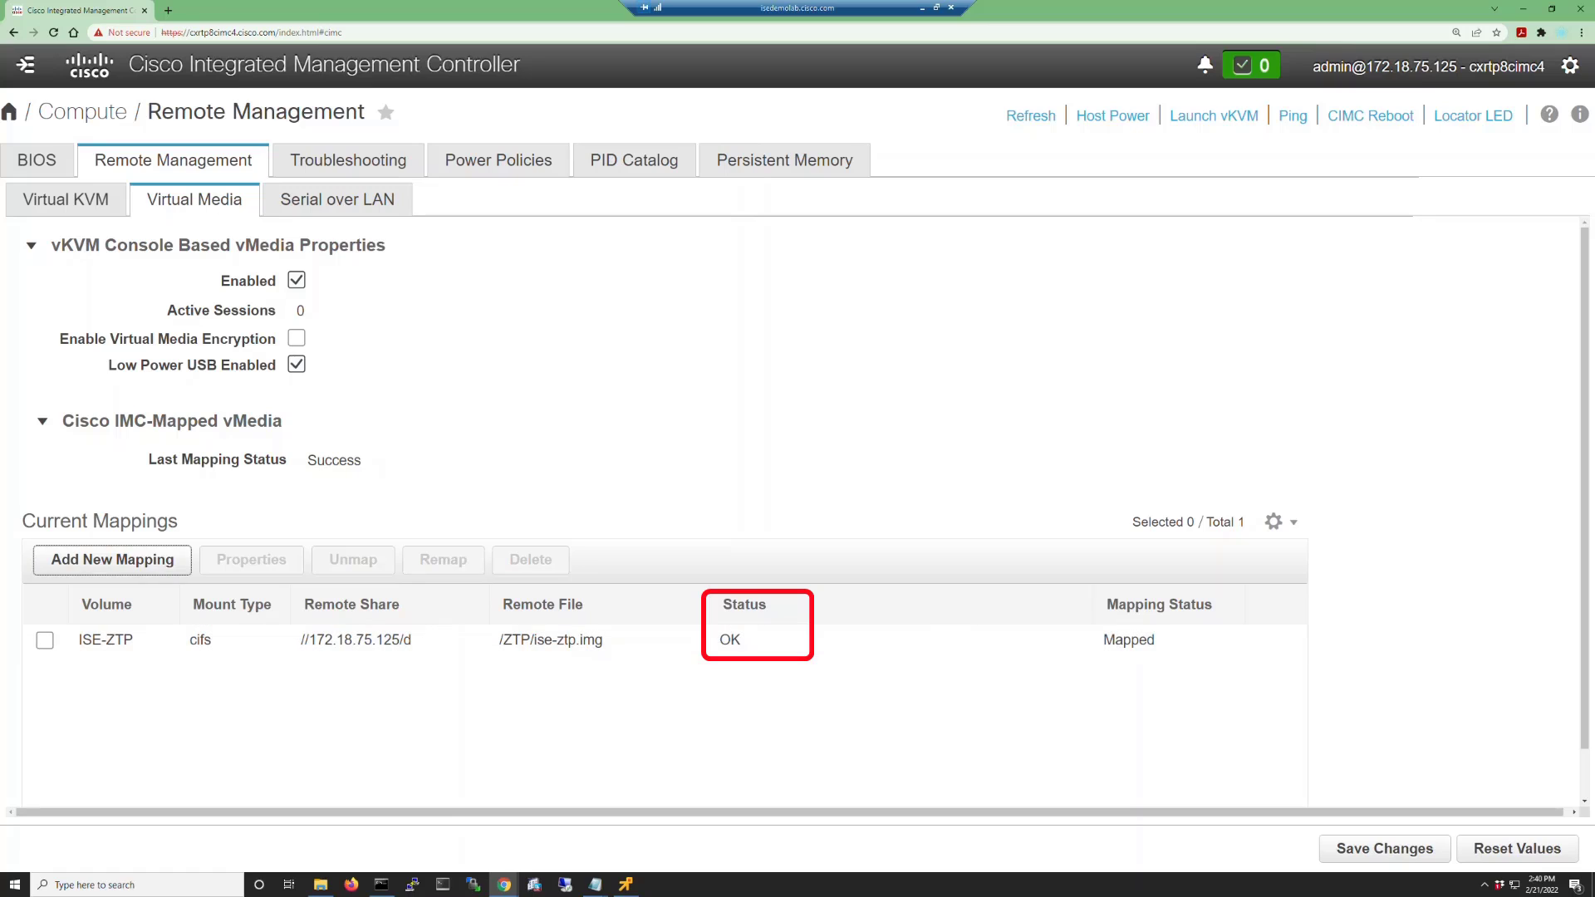
Add a mapping with volume ISE, mount type CIFS, on //172.18.75.125/d, using the ISE ISO.
click(112, 559)
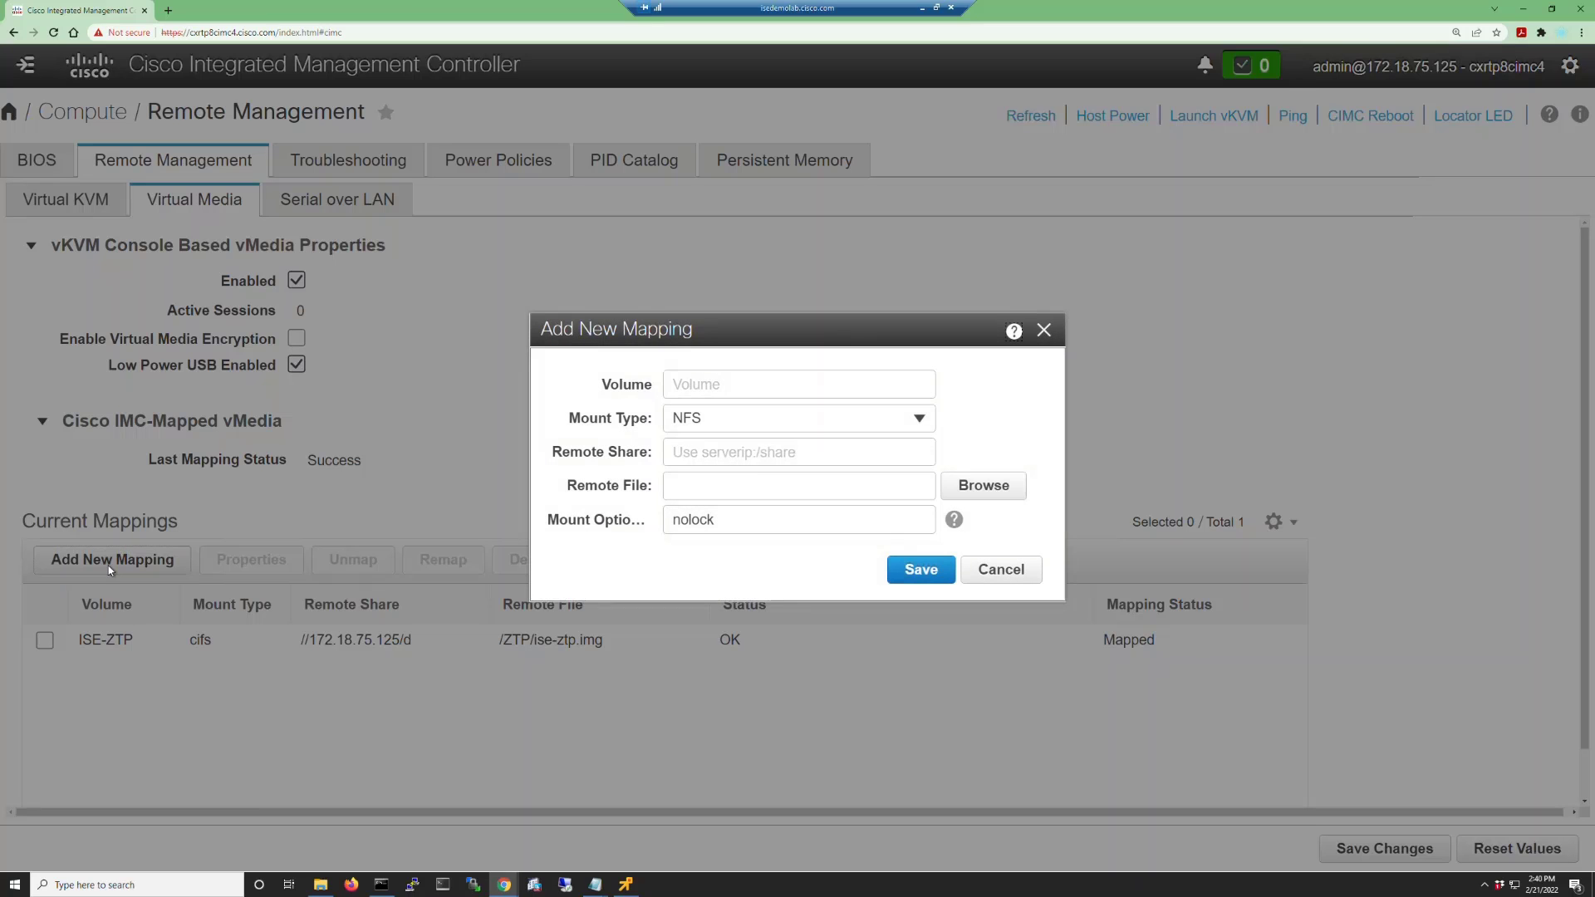
click(705, 386)
text(ISE)
click(919, 417)
click(690, 449)
click(758, 452)
text(//172.18.75.125/d)
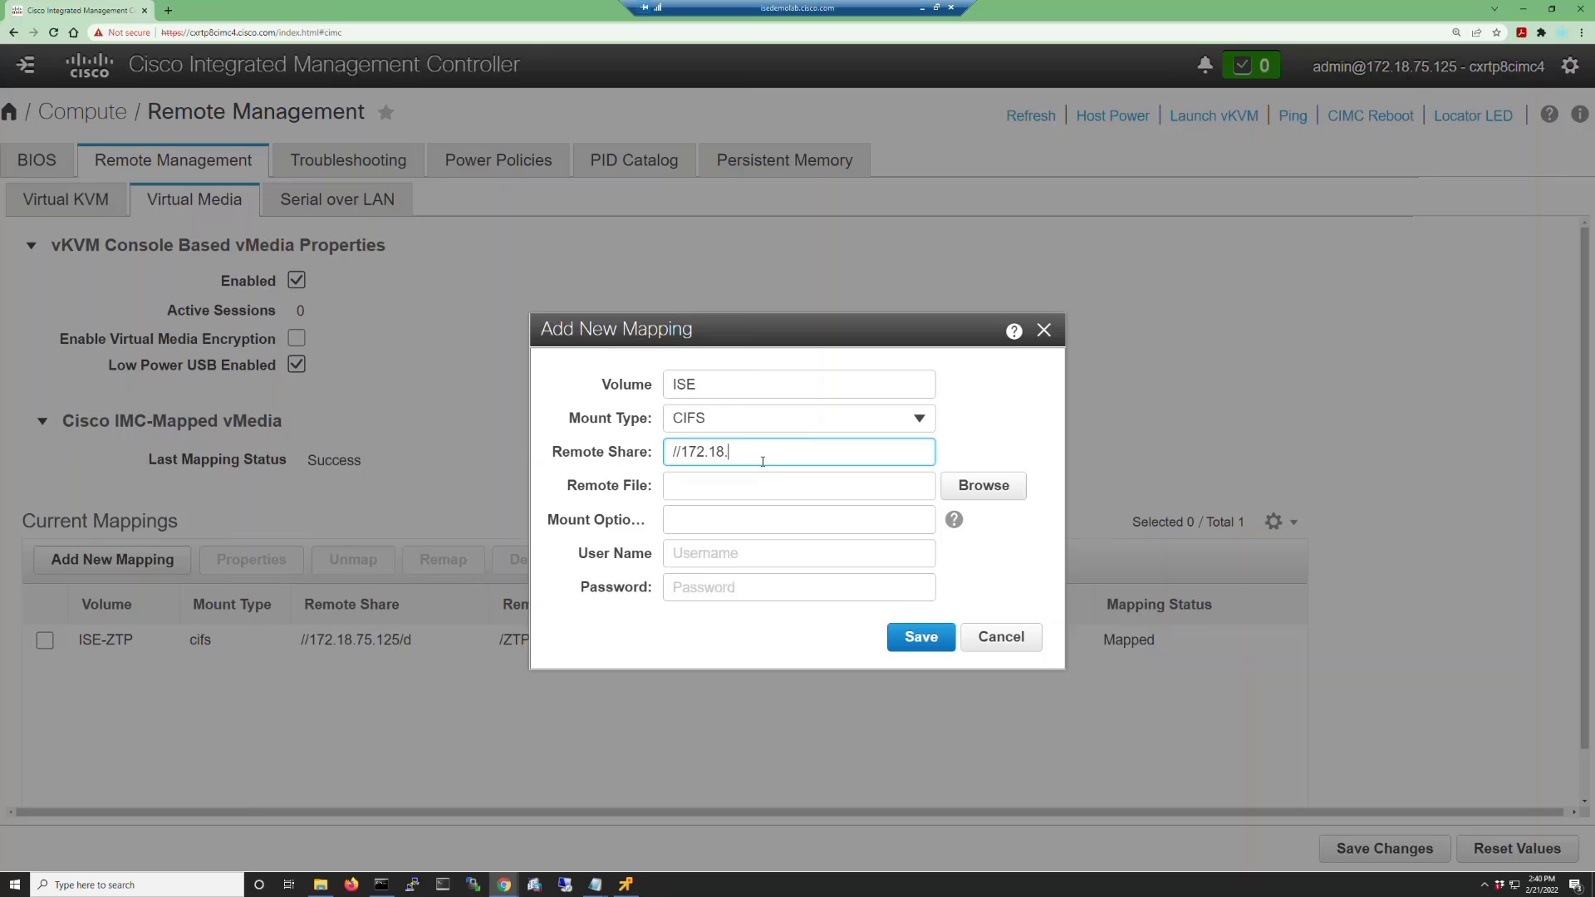
click(983, 485)
Enter user admin and the share password, then save the ISE mapping.
click(774, 553)
text(admin)
key(Tab)
text(********)
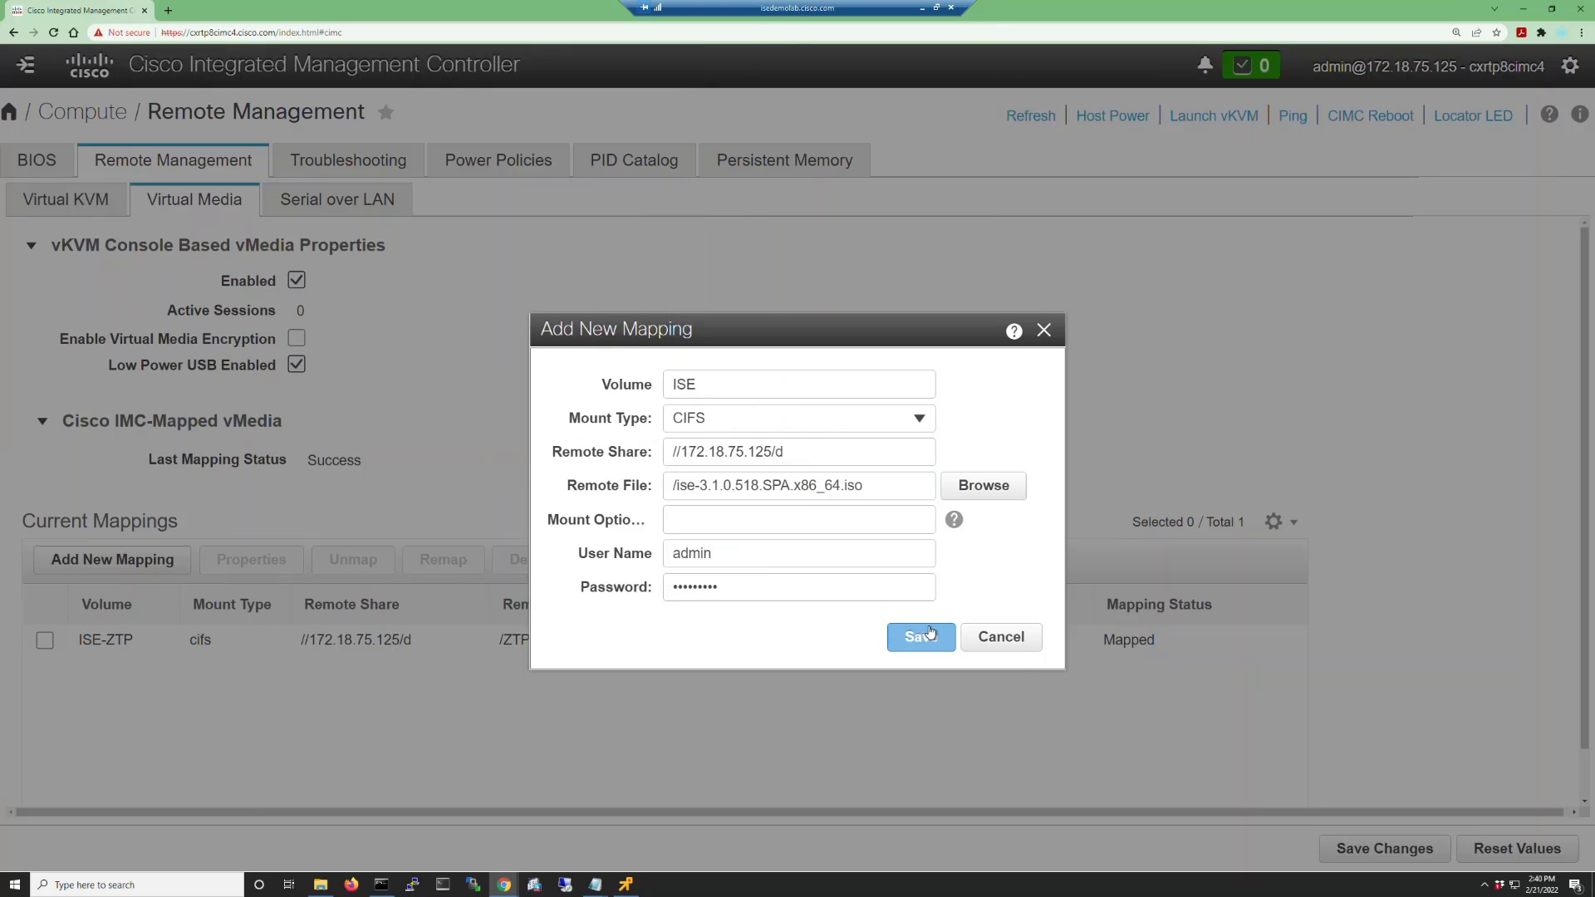
click(931, 637)
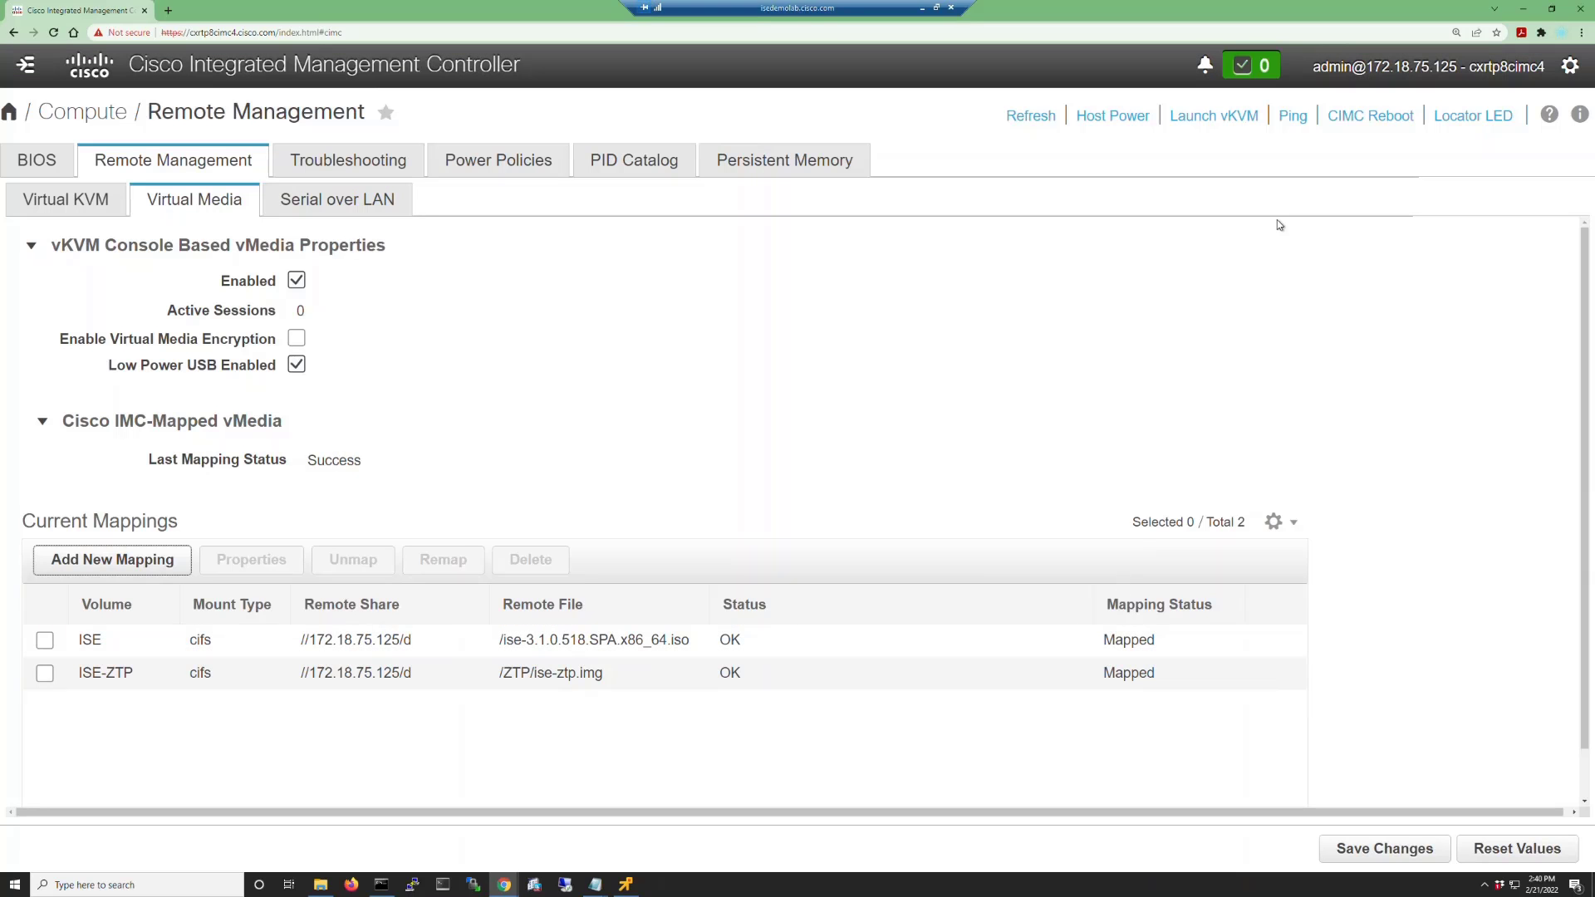
Launch and enlarge the vKVM console, power on the server, and press F6 for the boot menu.
click(1225, 121)
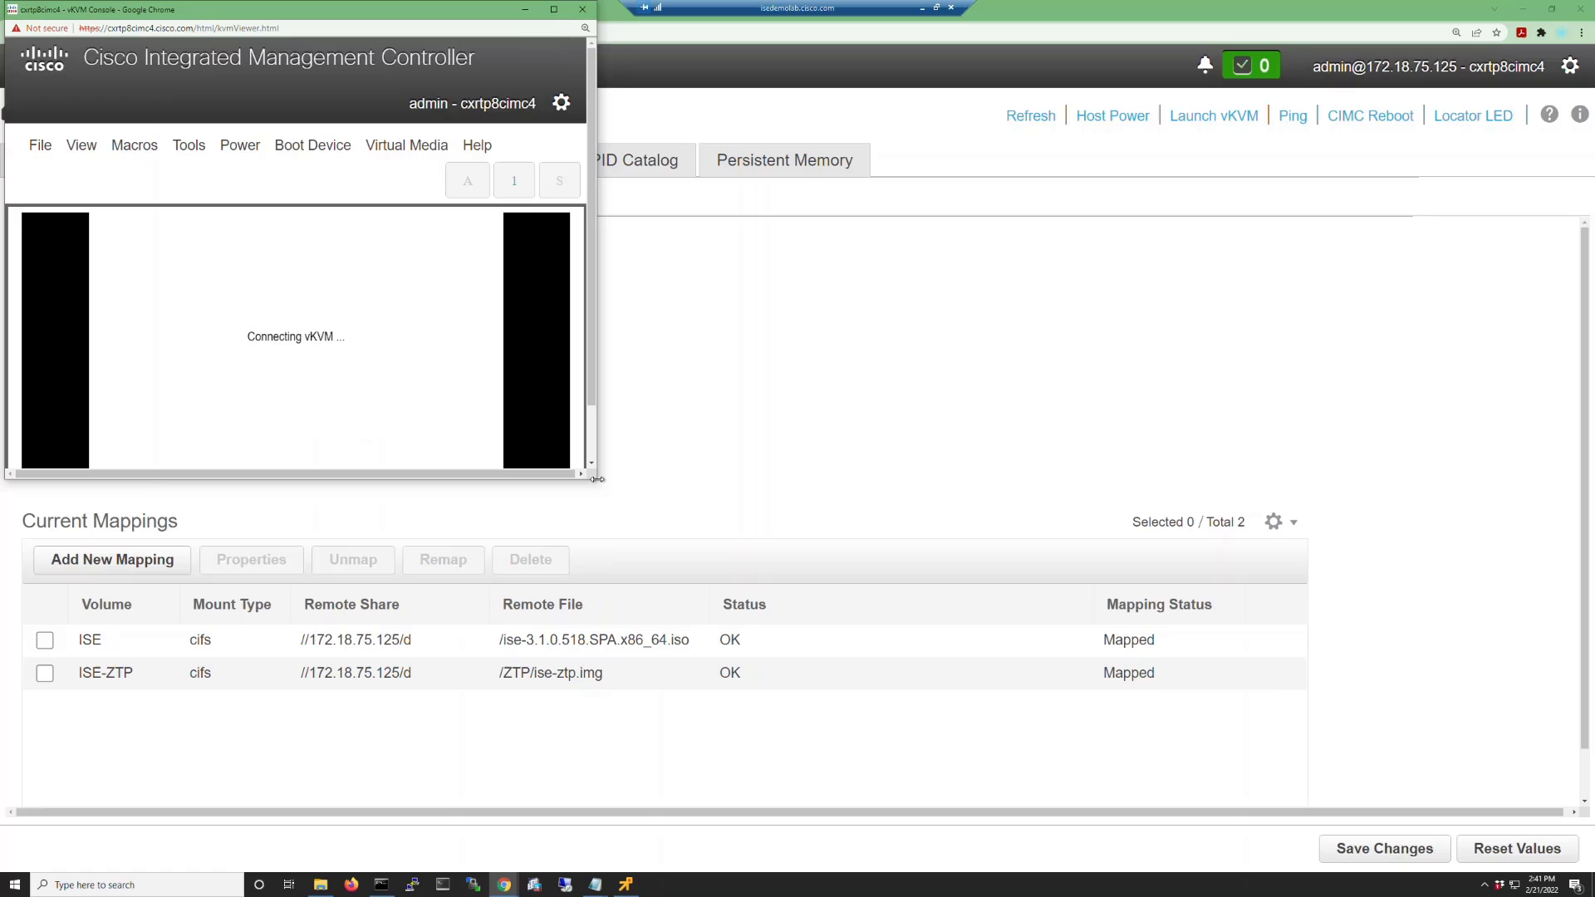
drag(597, 480, 1048, 865)
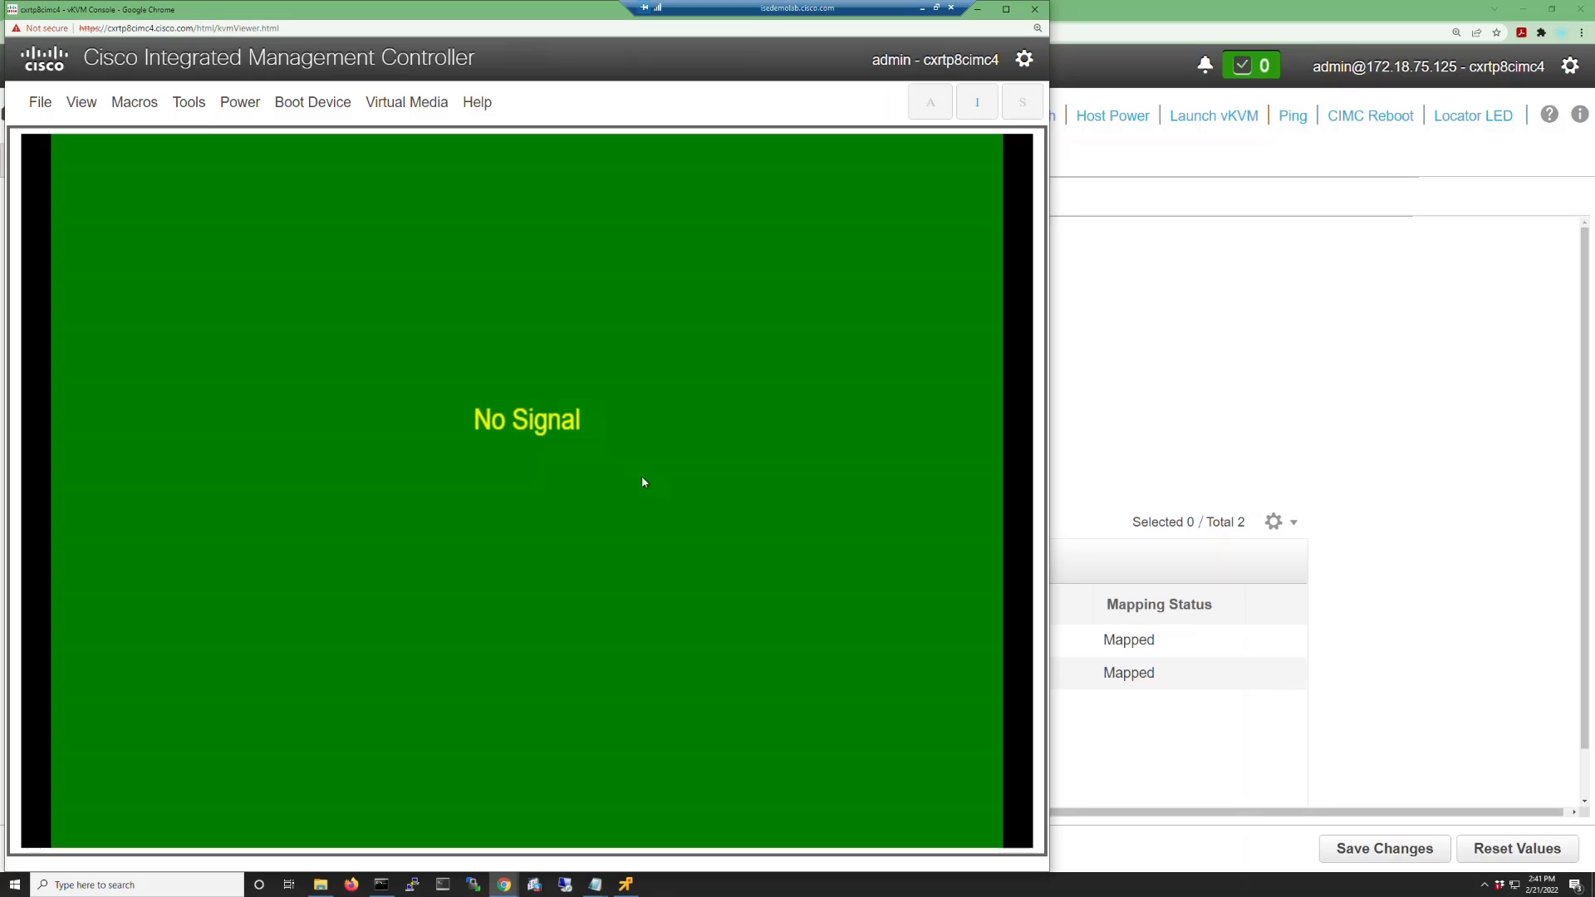
click(251, 107)
click(255, 134)
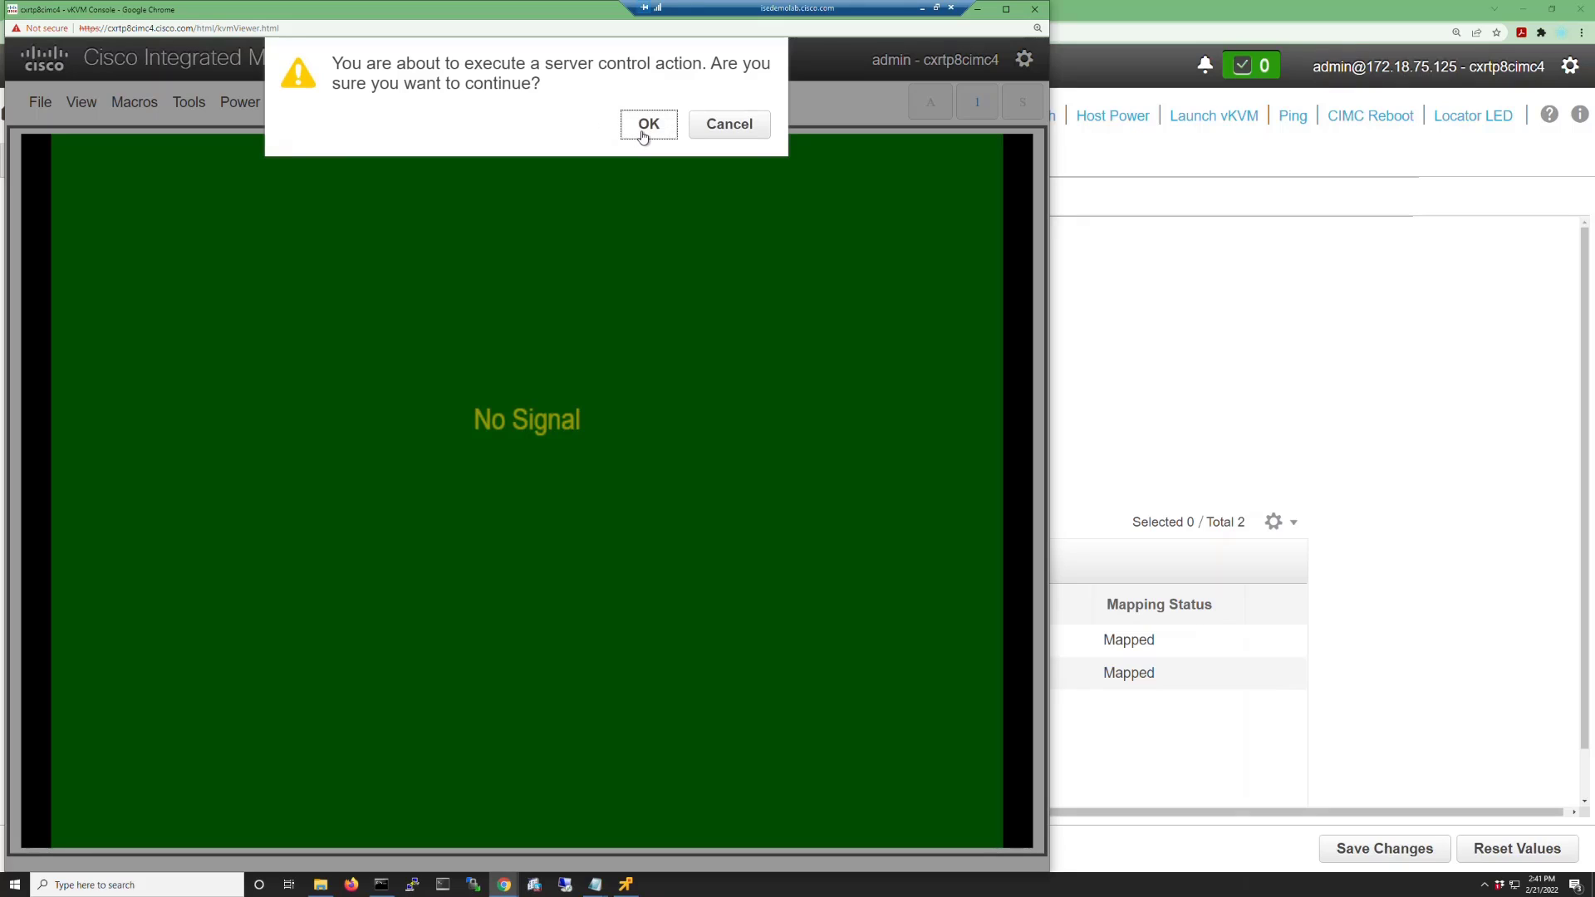
click(640, 128)
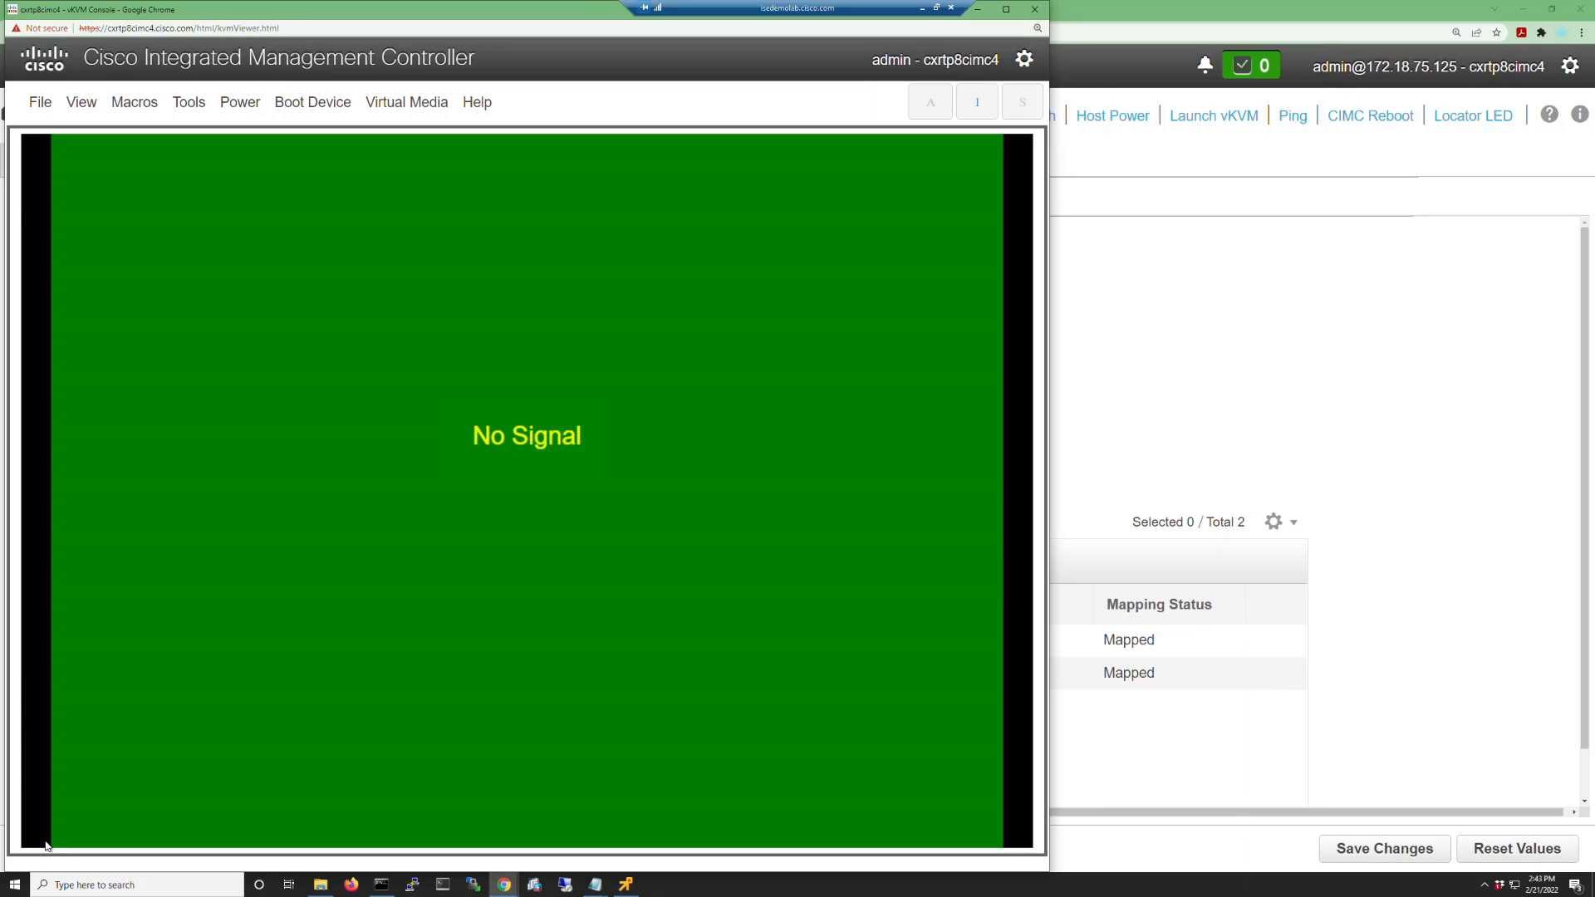
key(F6)
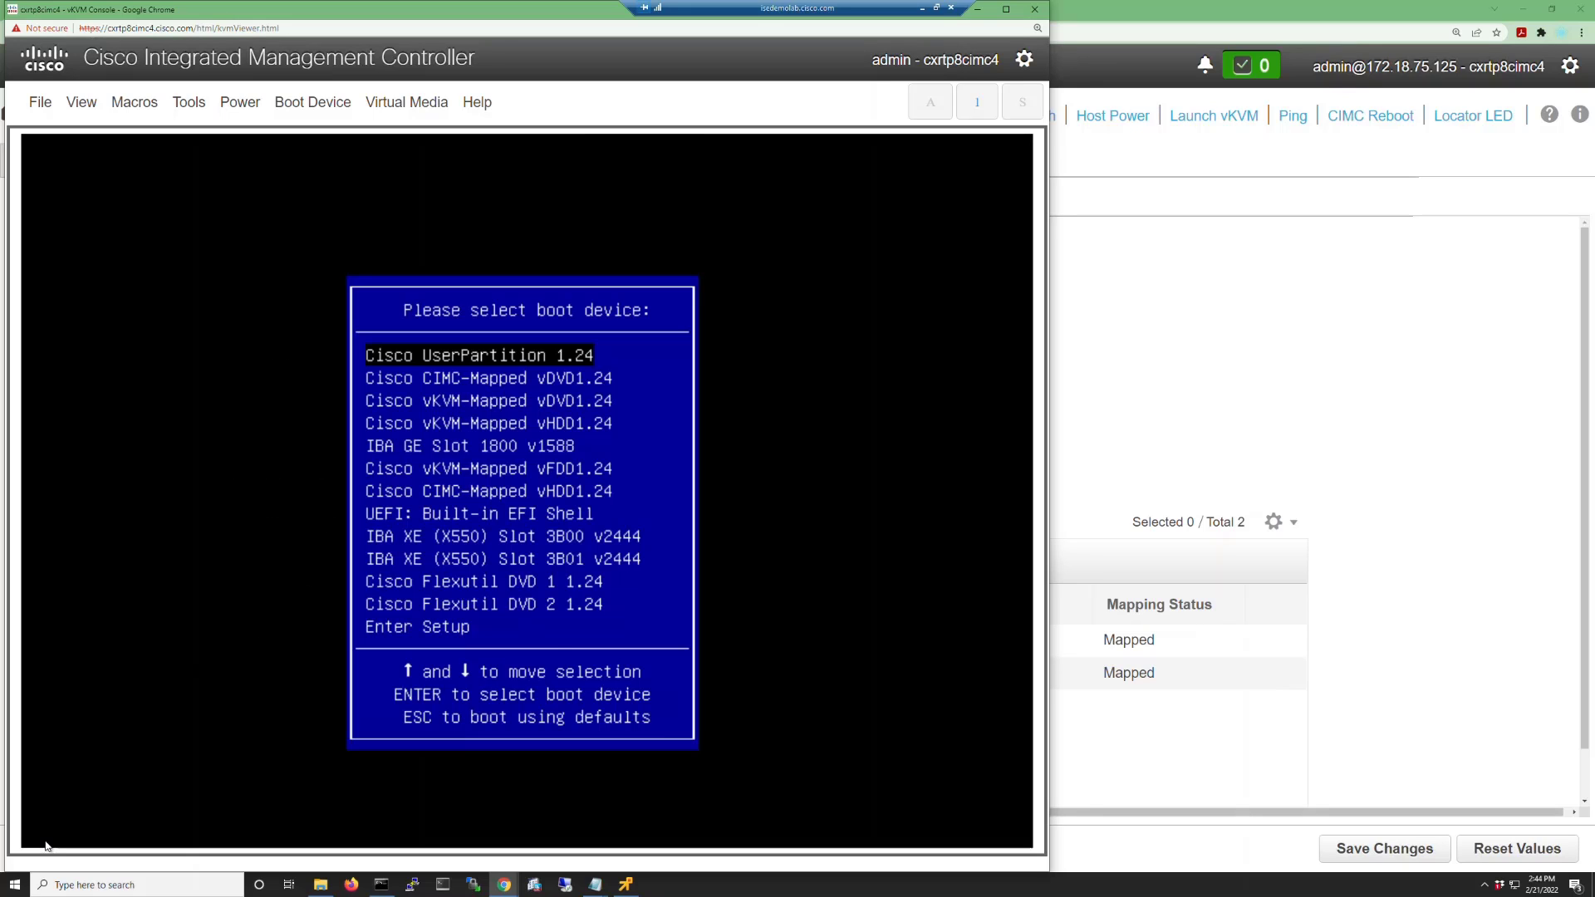
Boot from 'Cisco CIMC-Mapped vDVD1.24' to run the ISE installation.
key(Down)
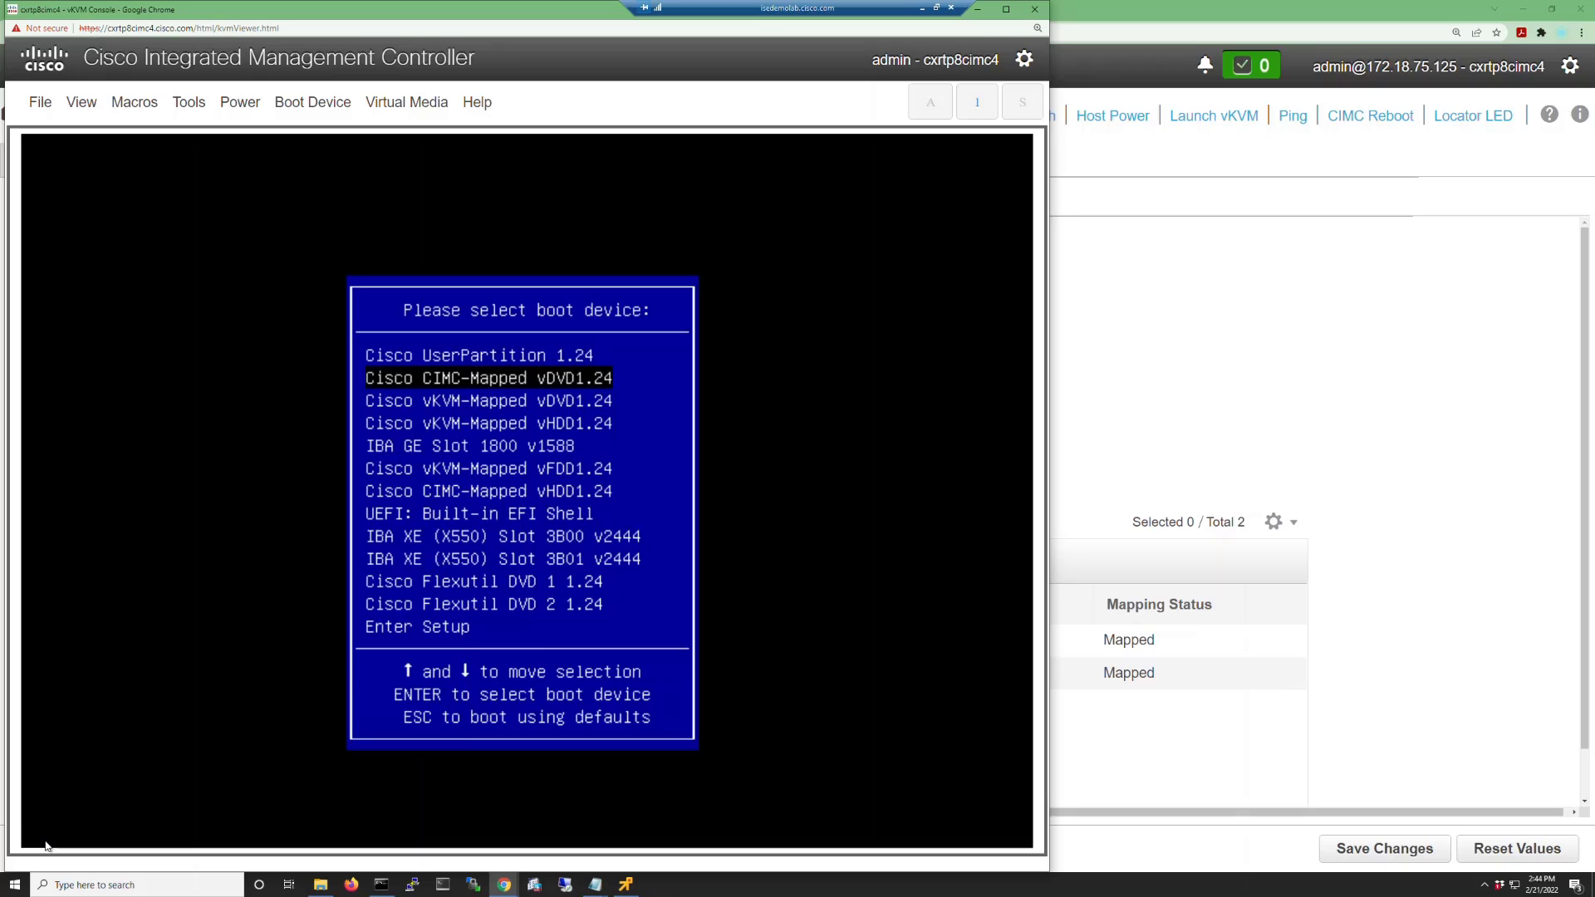
key(Return)
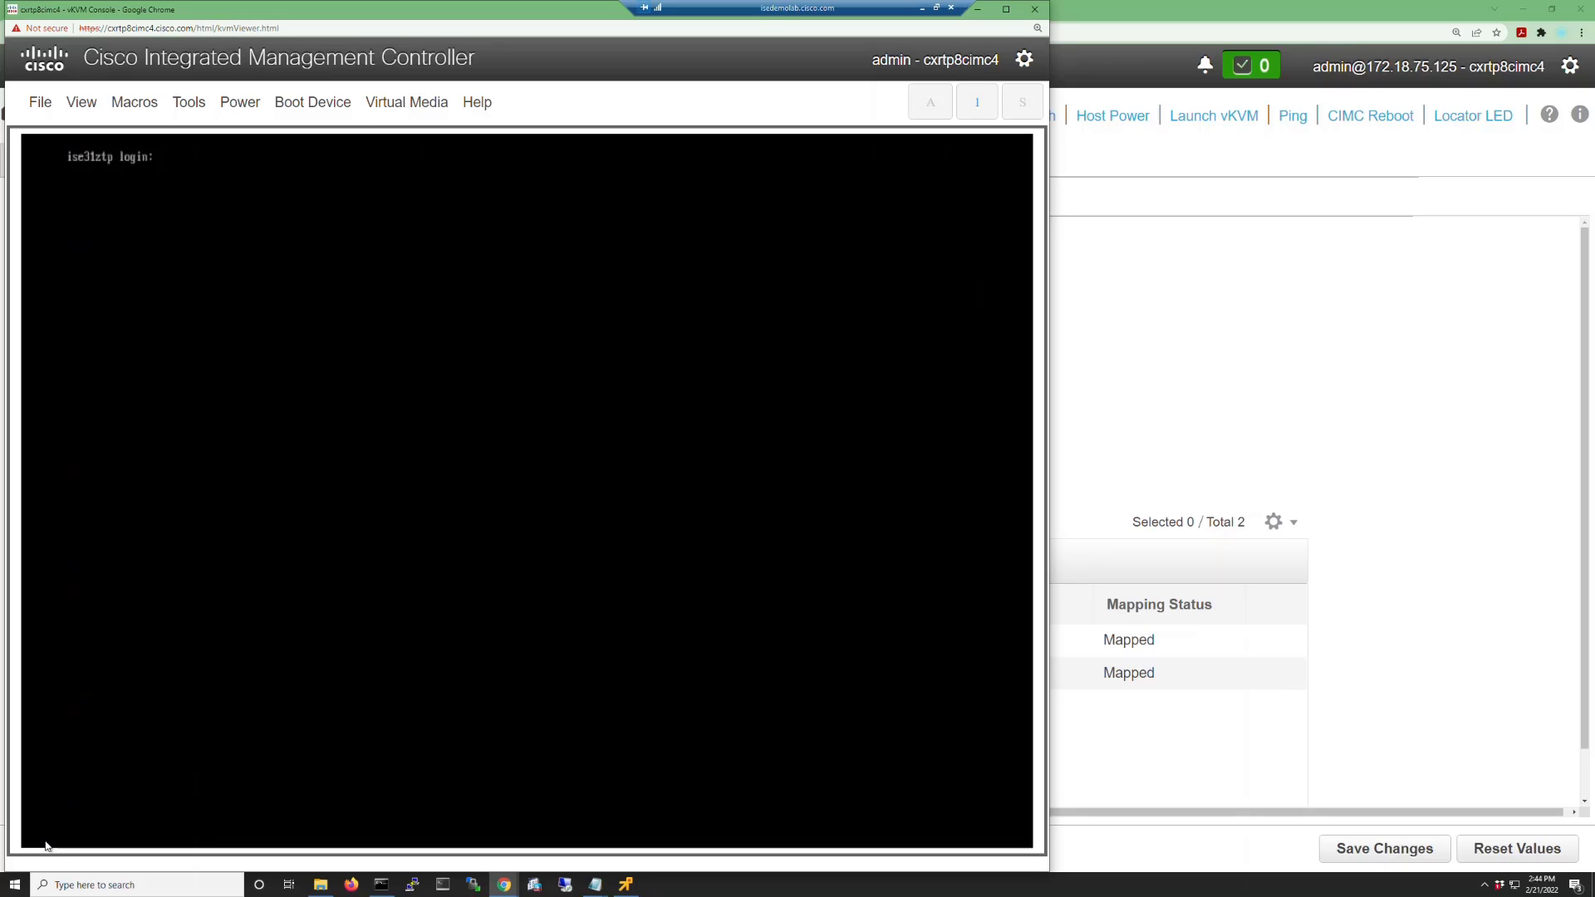
Log in to the ISE console as admin and run 'show version history' and 'show version'.
text(admnn)
key(Return)
key(Return)
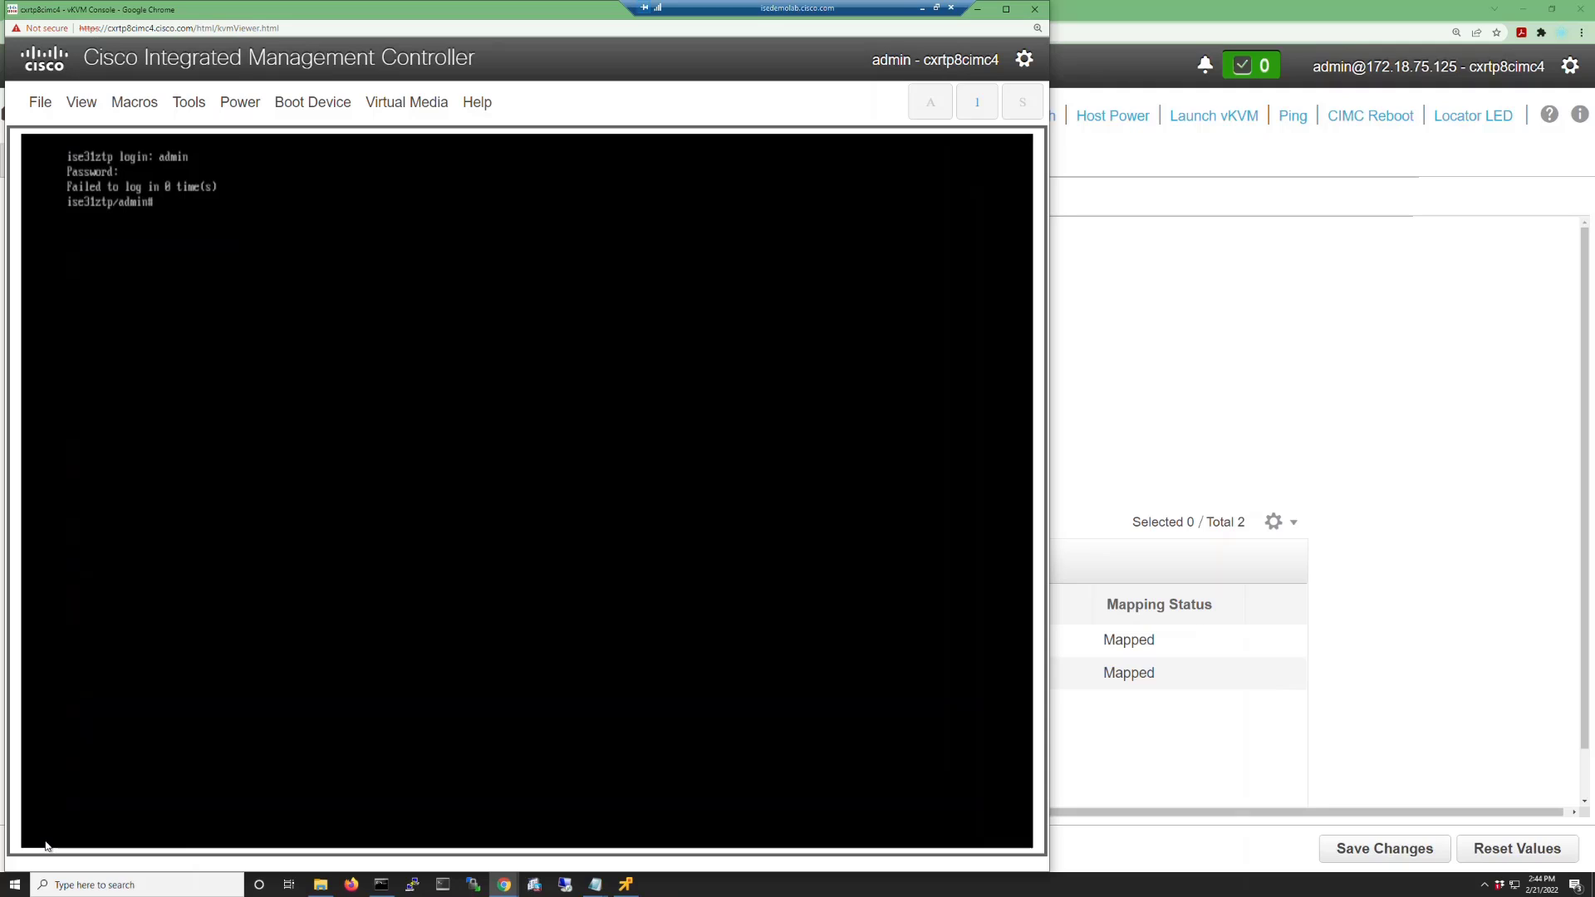
text(show version history)
key(Return)
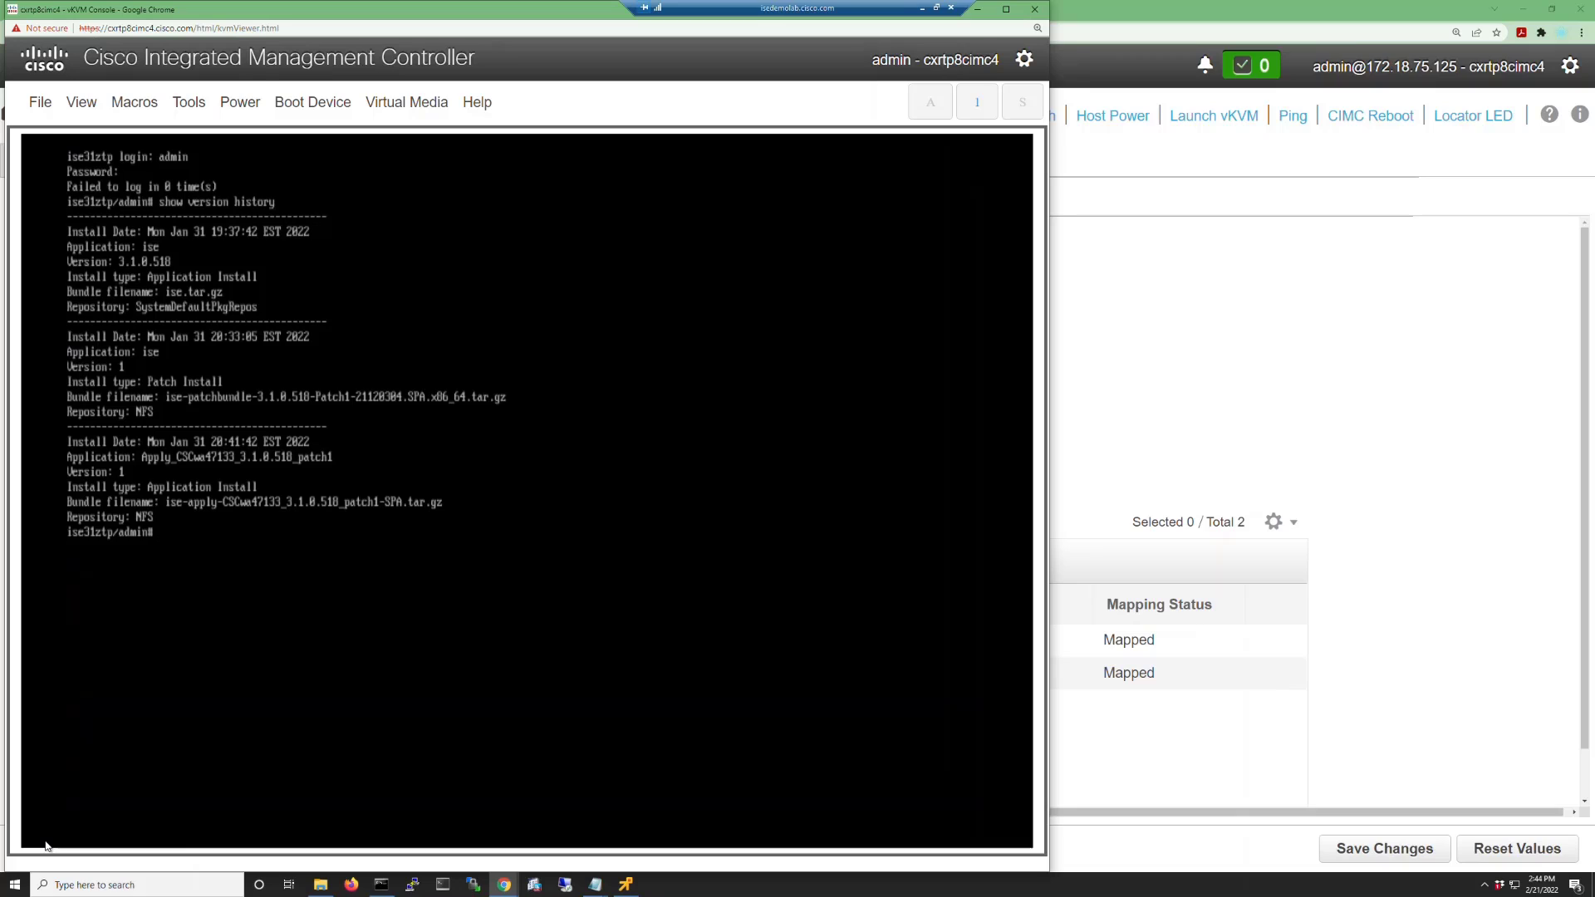
text(show)
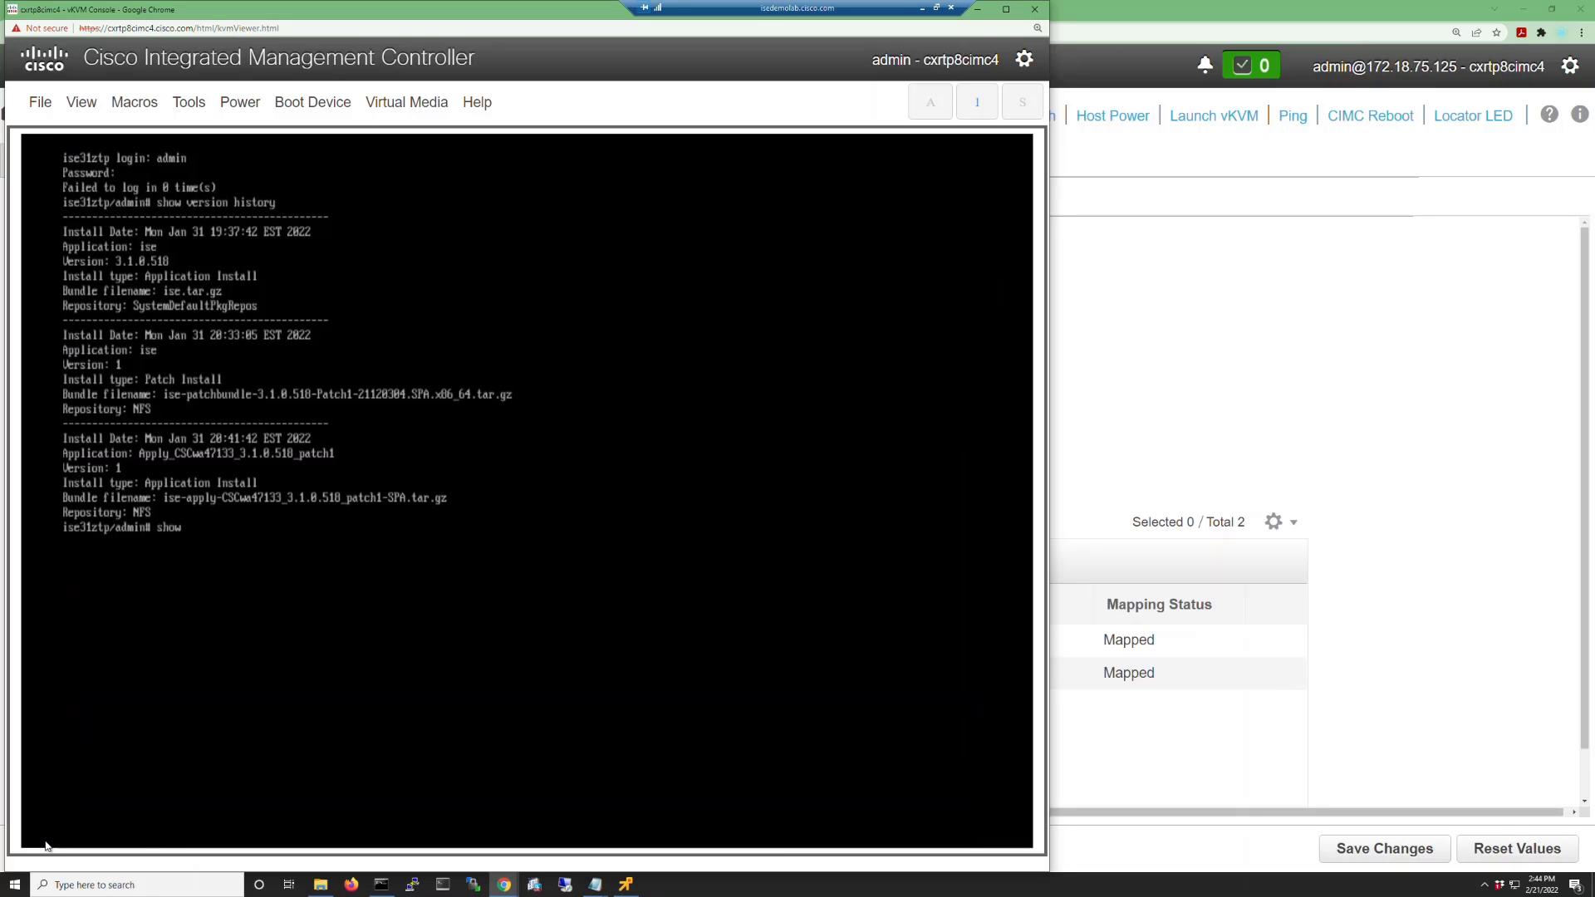
text( version)
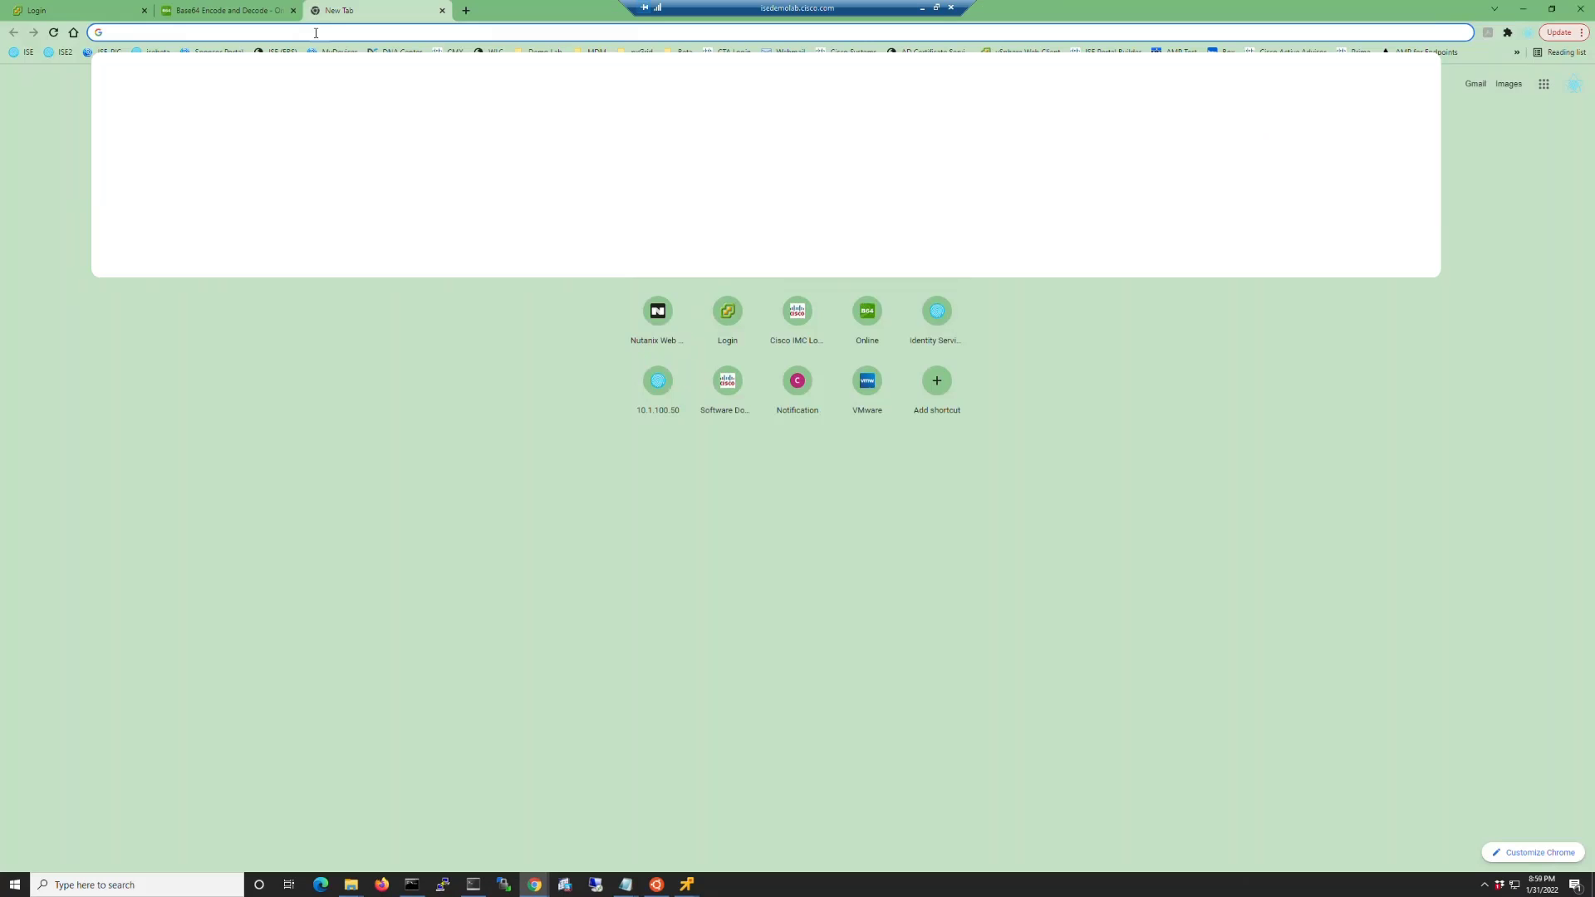
text(https)
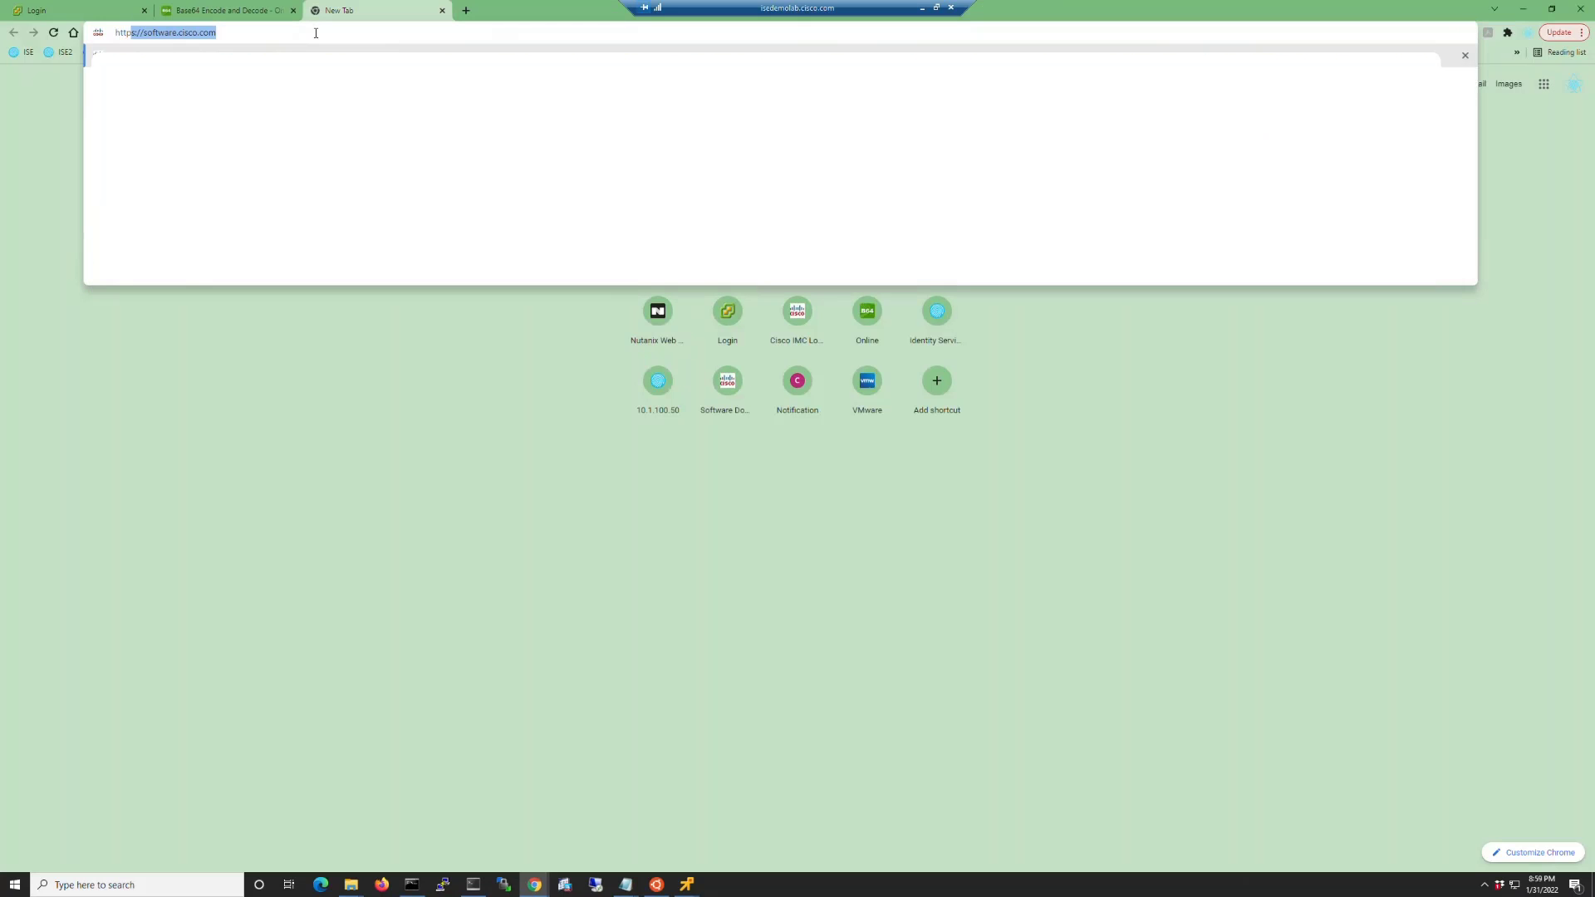
text(10.1.100.5)
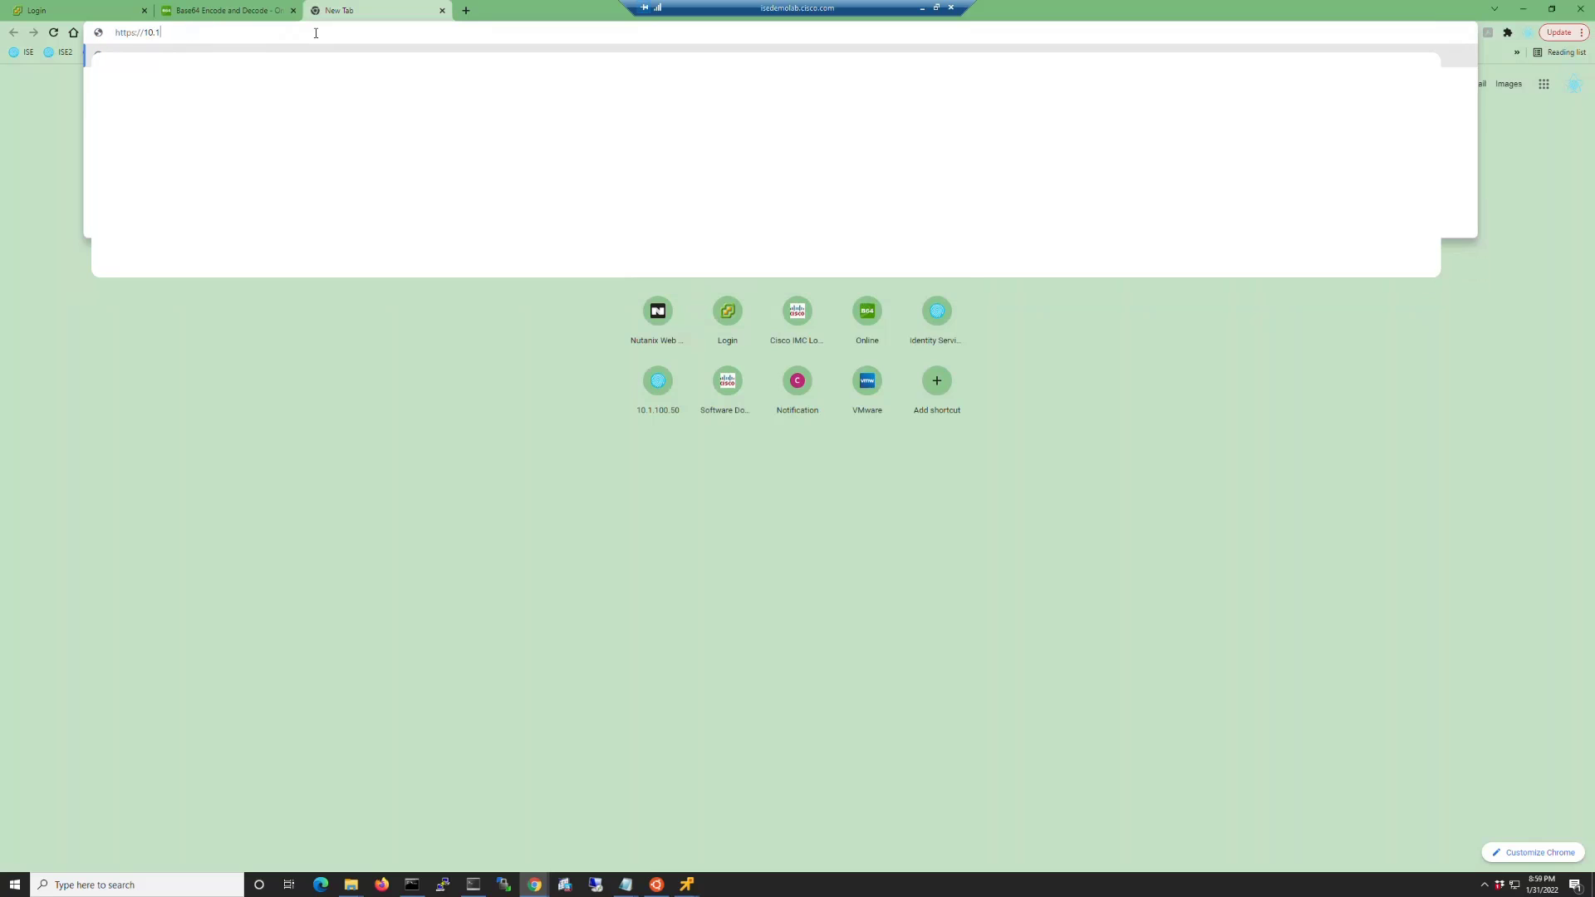
text(1)
key(Return)
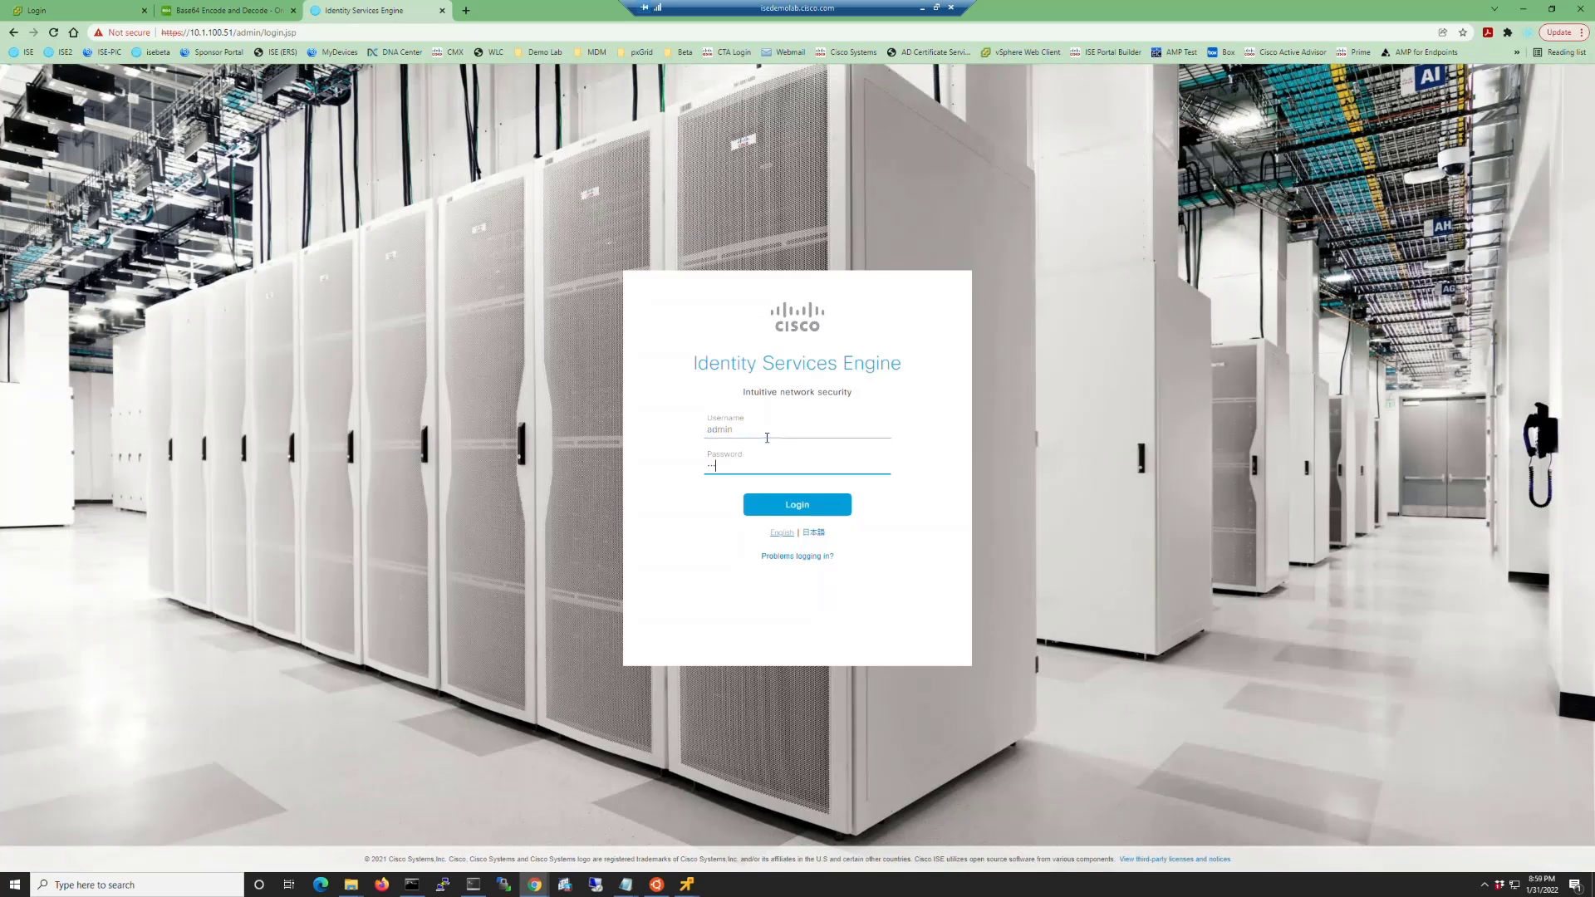
click(797, 504)
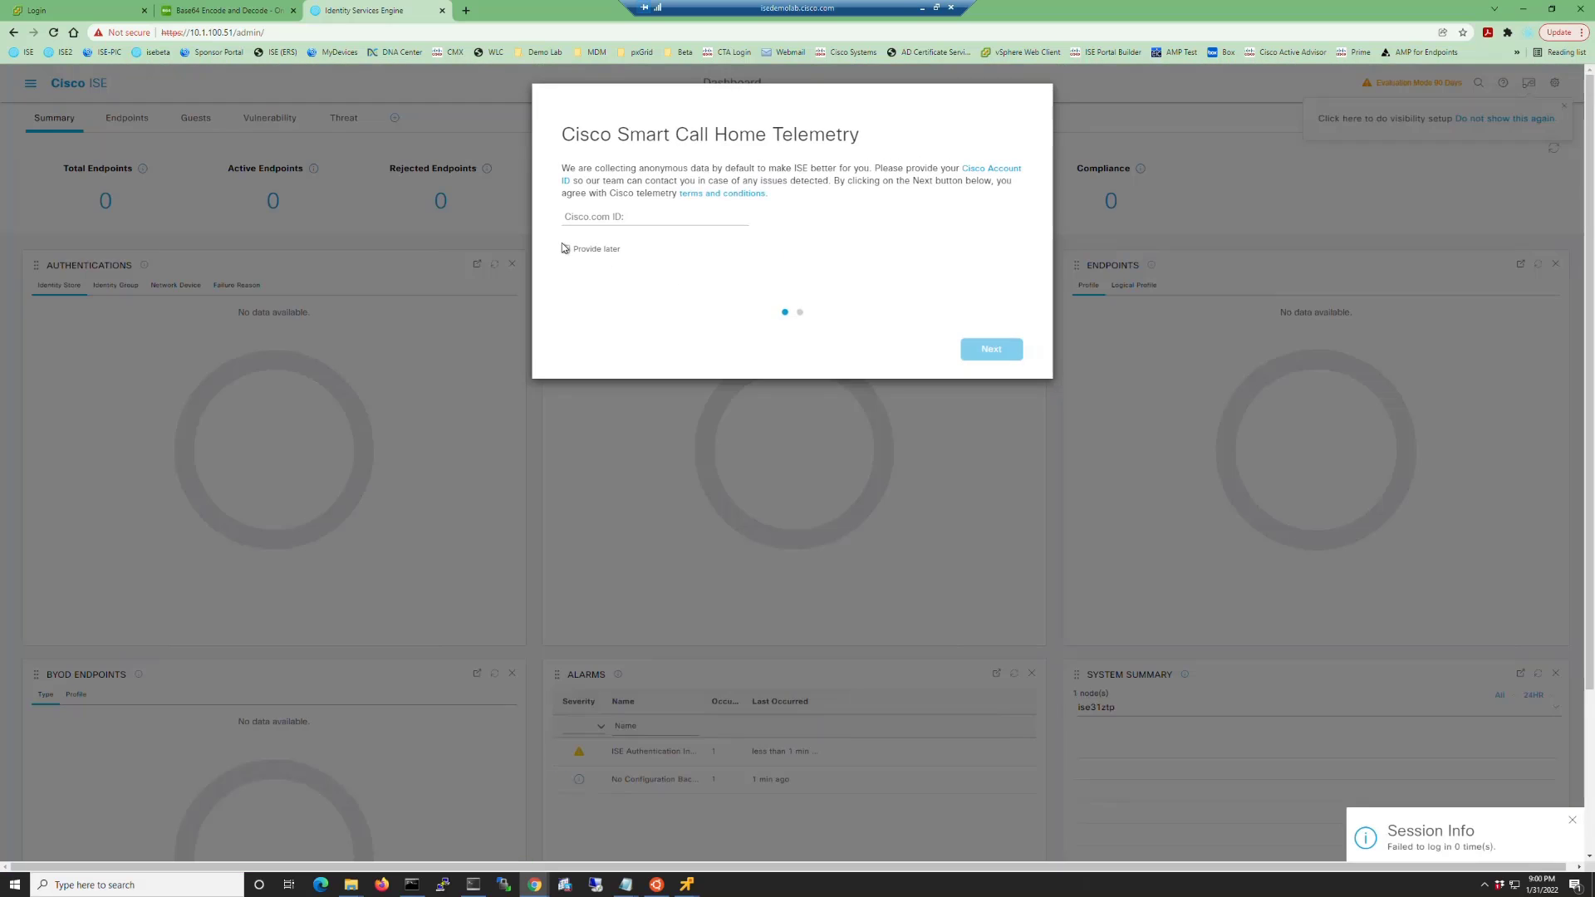
click(566, 250)
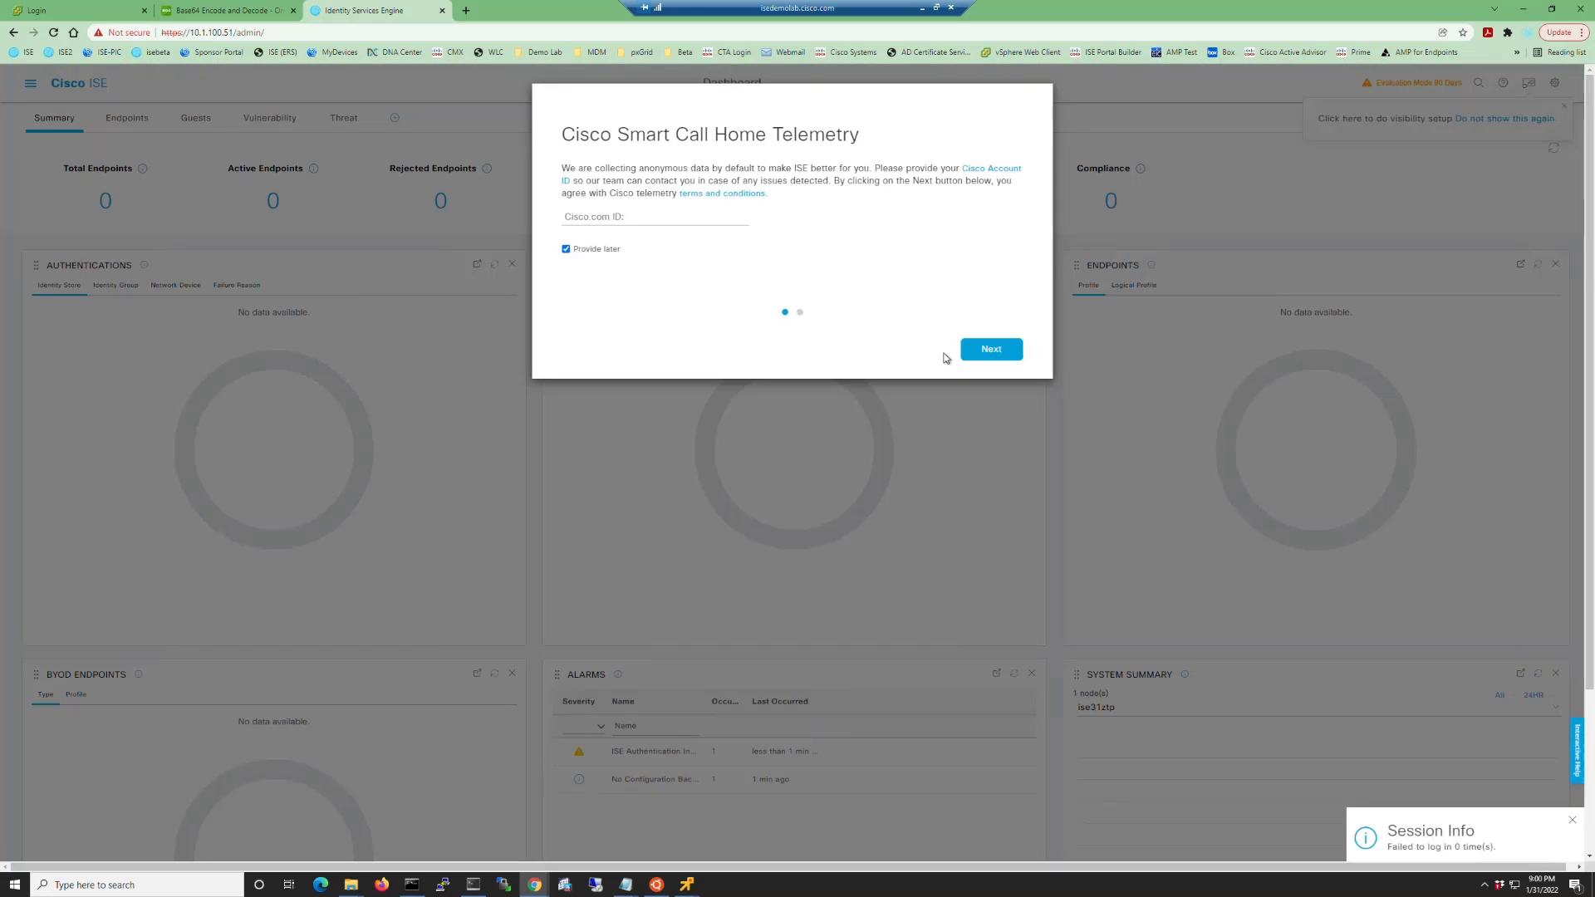
Accept the evaluation license warning and open 'About ISE and Server' from the gear menu.
click(980, 353)
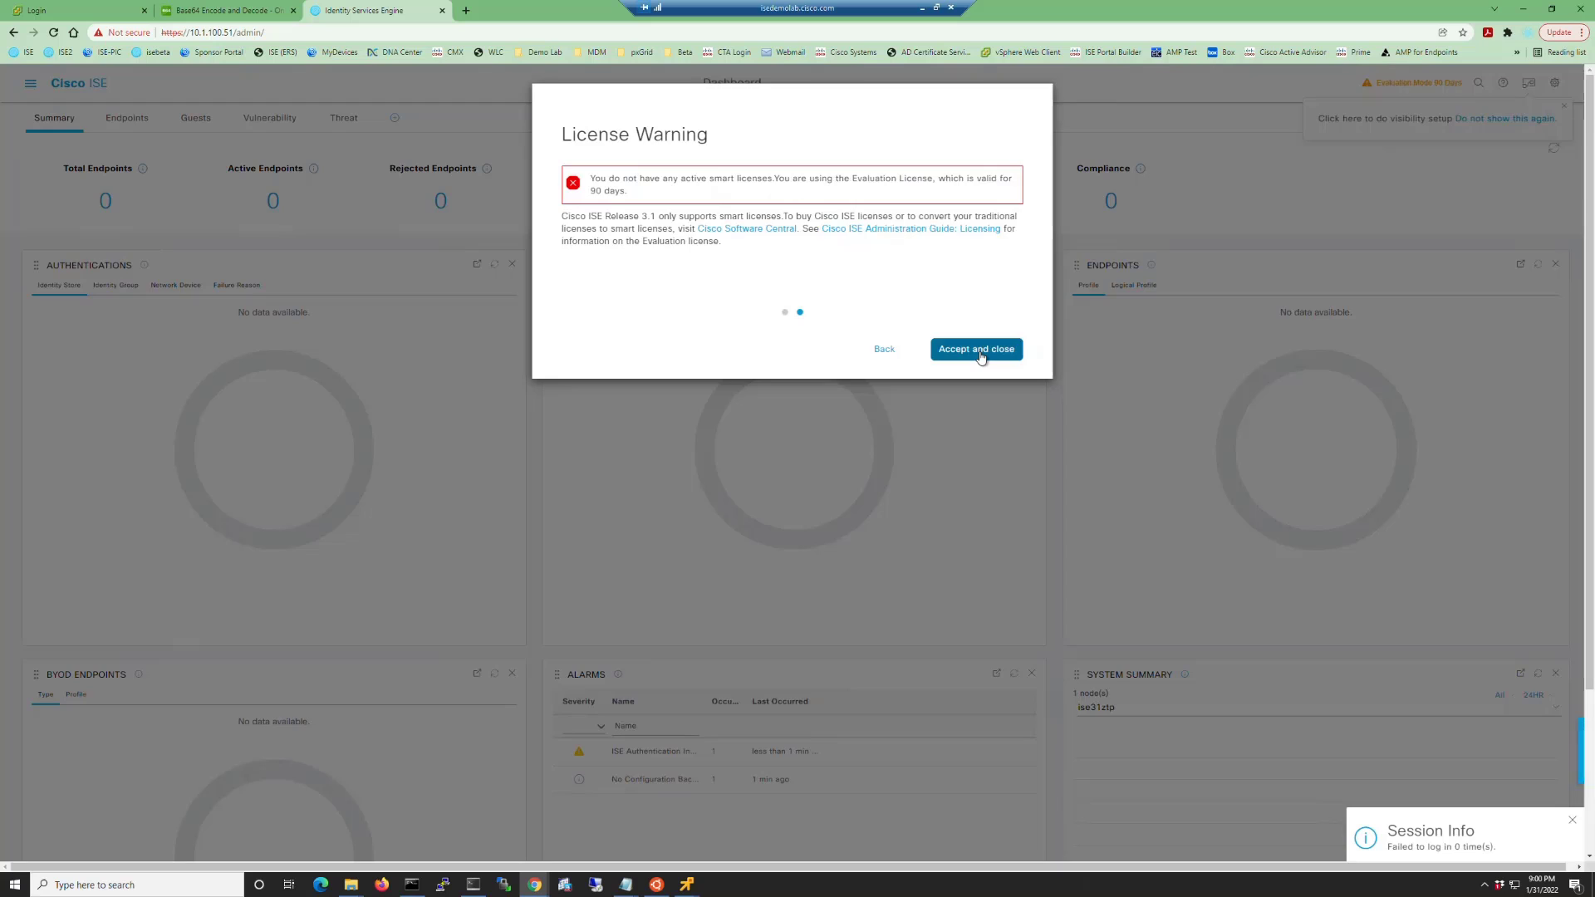
click(980, 353)
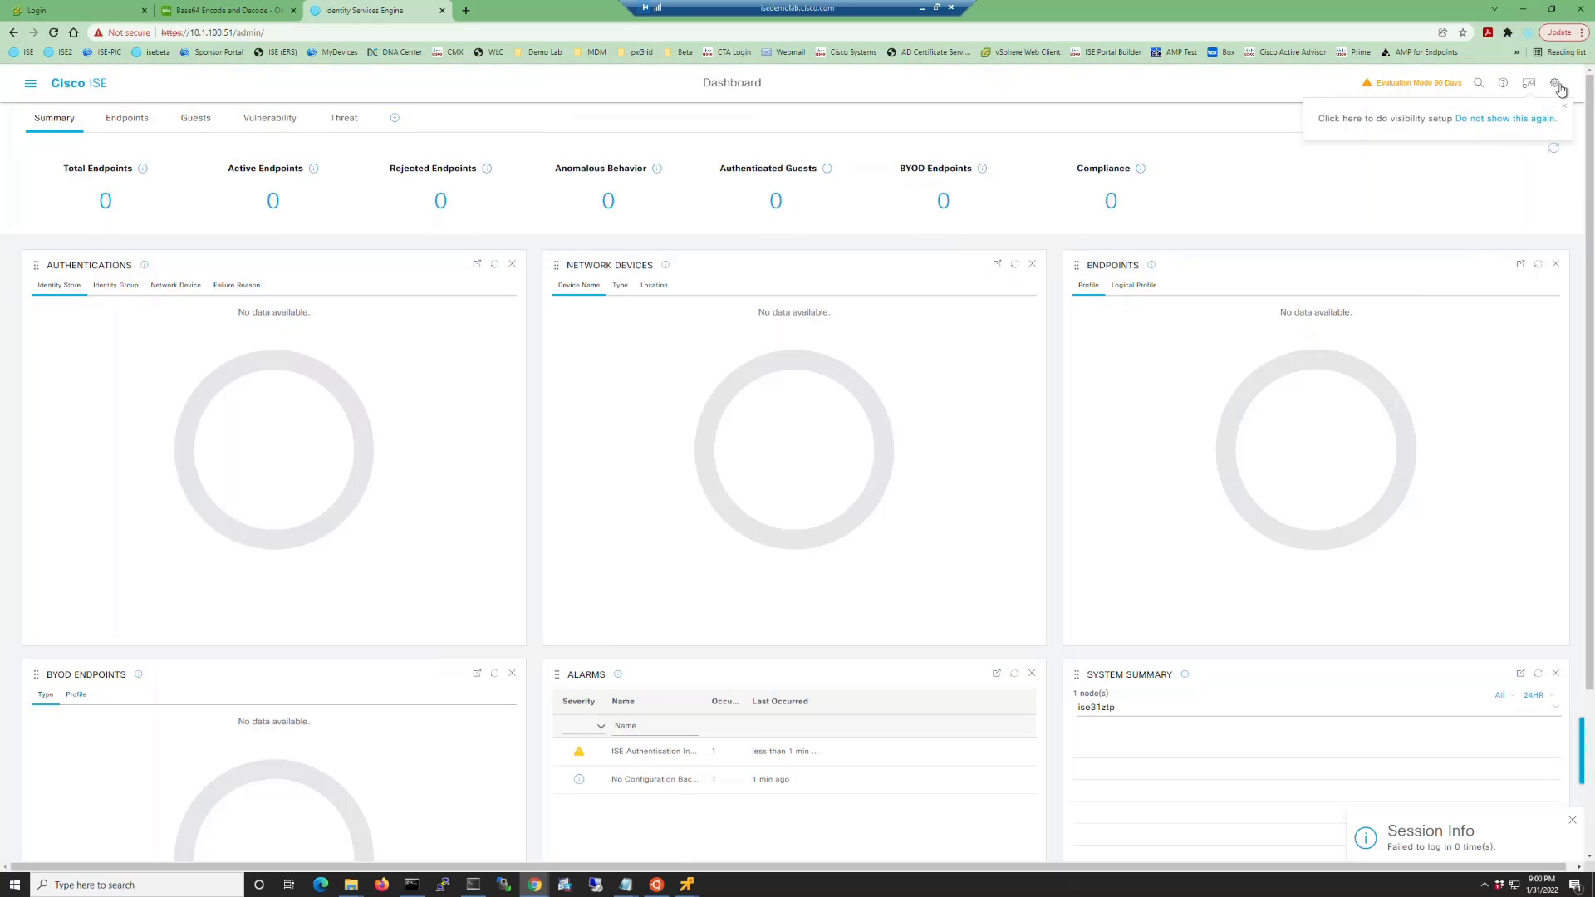
click(1554, 84)
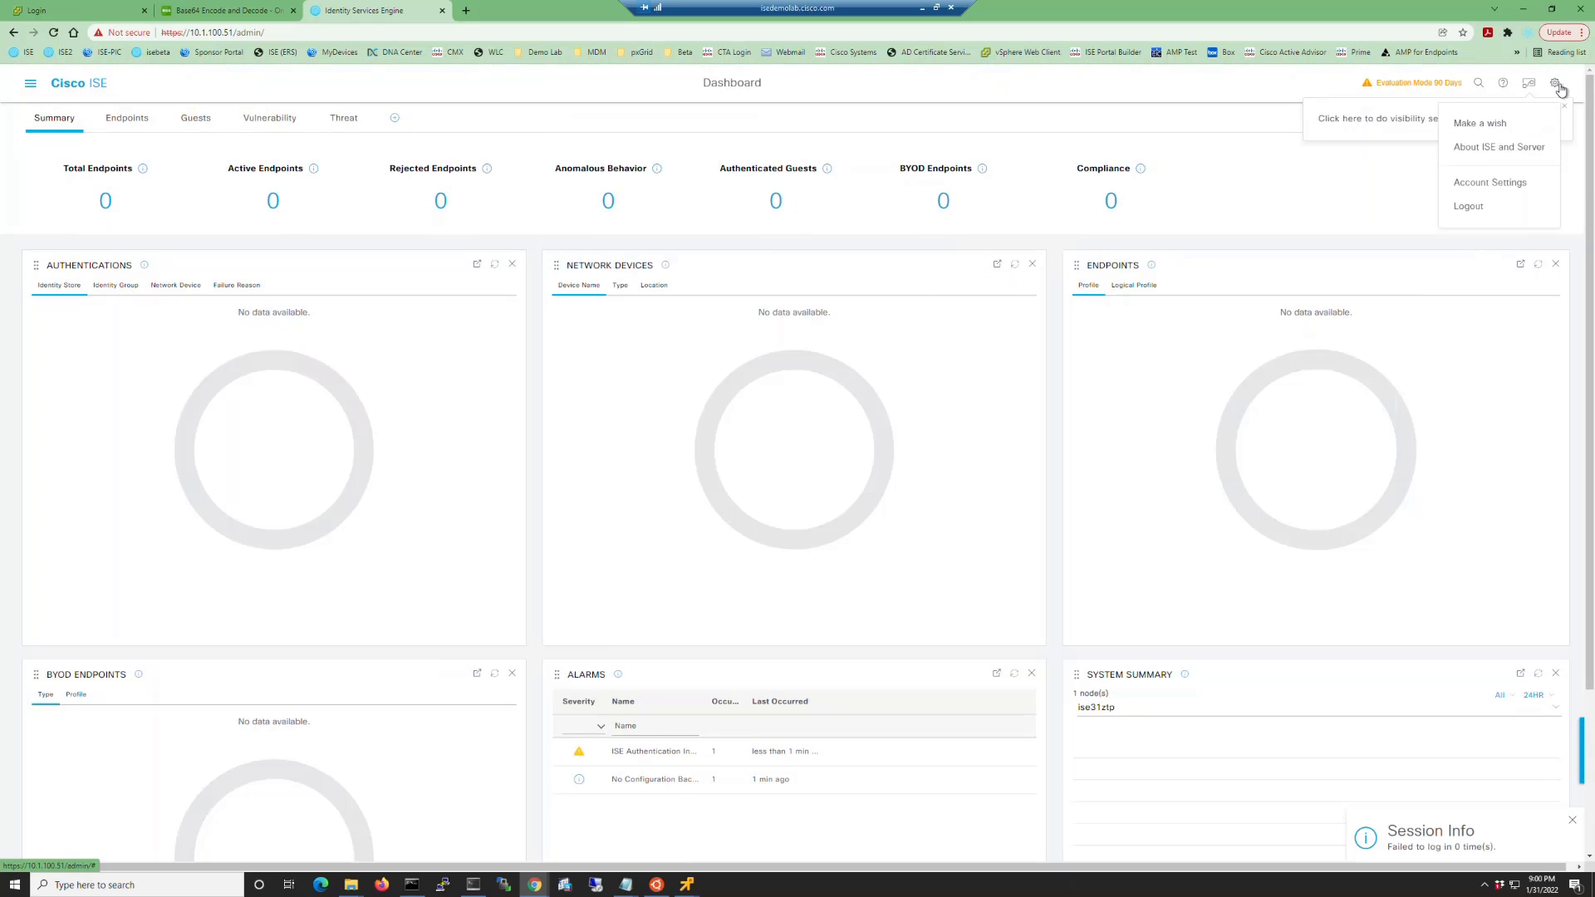
click(1512, 150)
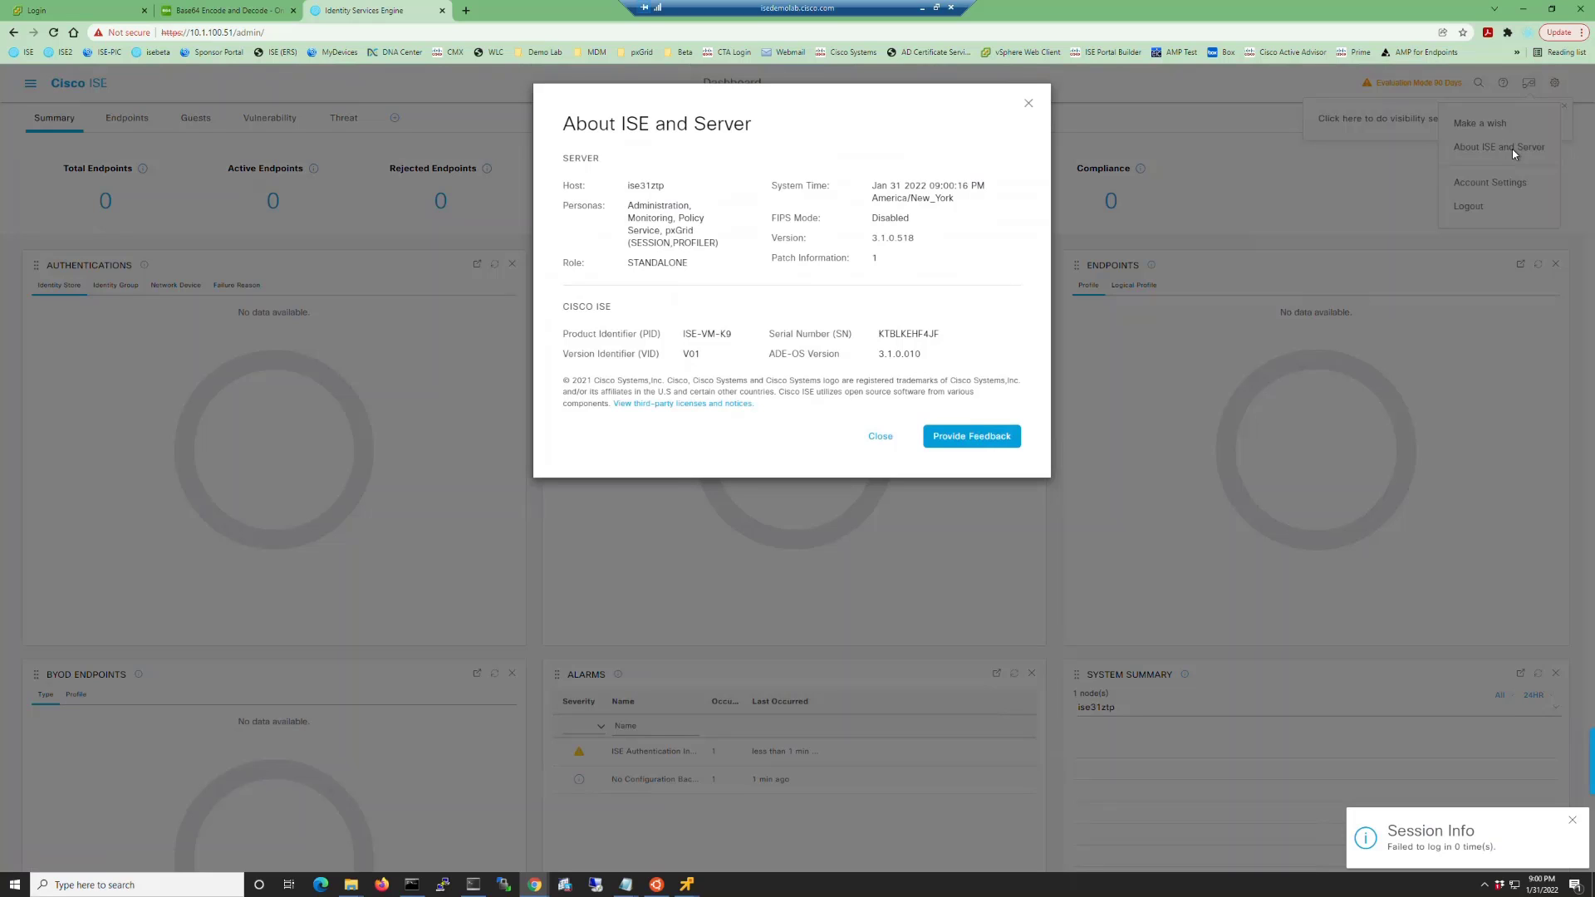
Review Administration > System > Settings > API Service Settings, then switch to Deployment.
click(882, 438)
click(30, 83)
click(615, 128)
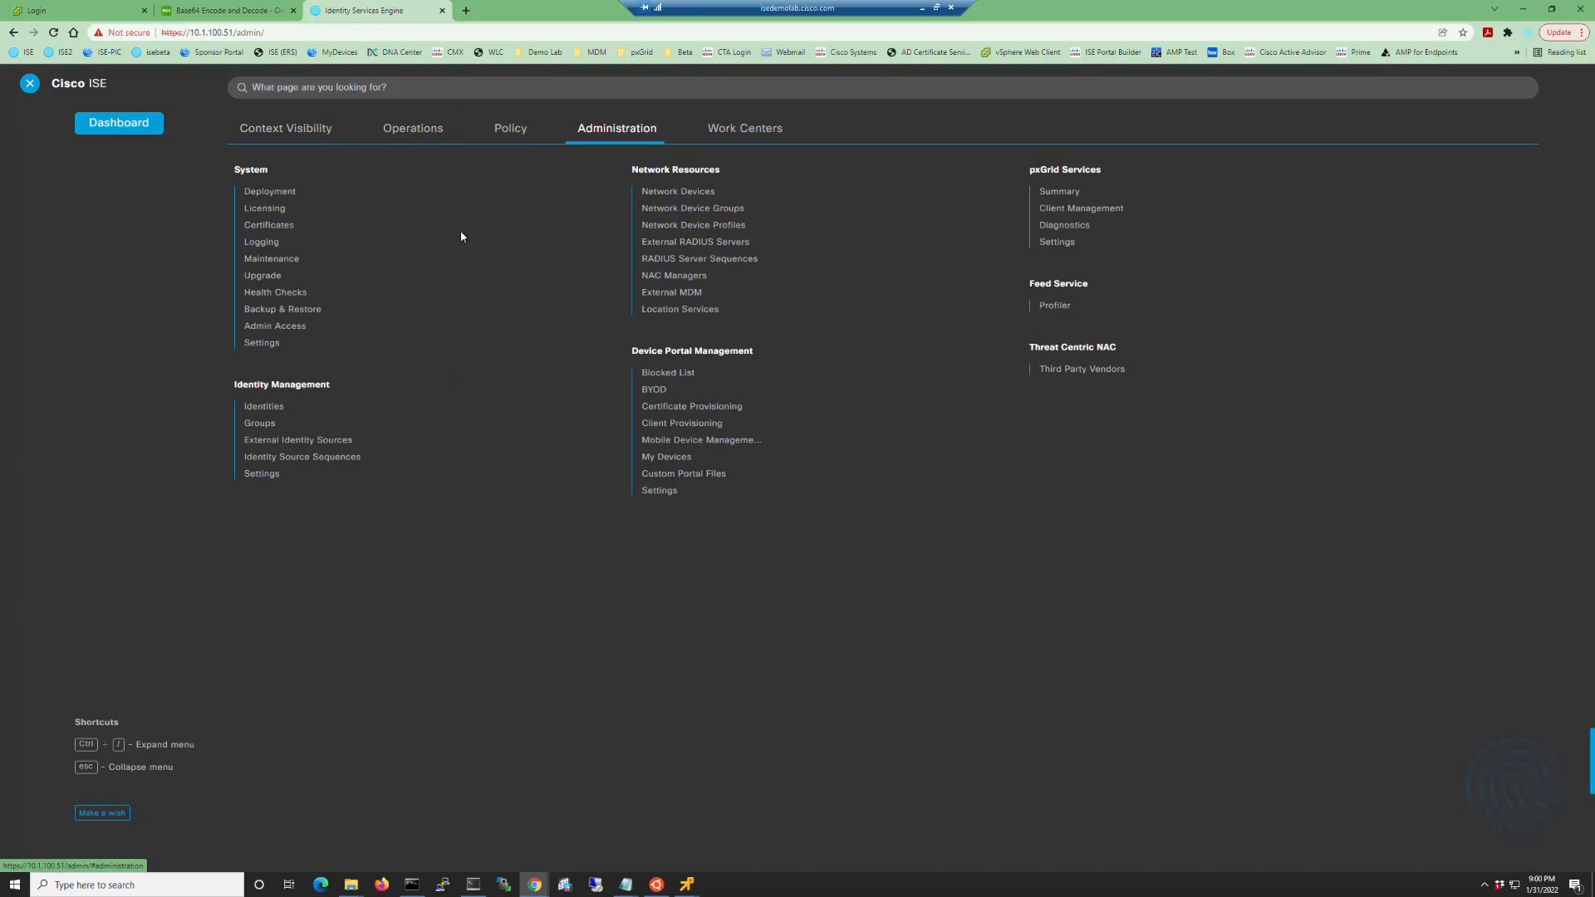
click(250, 343)
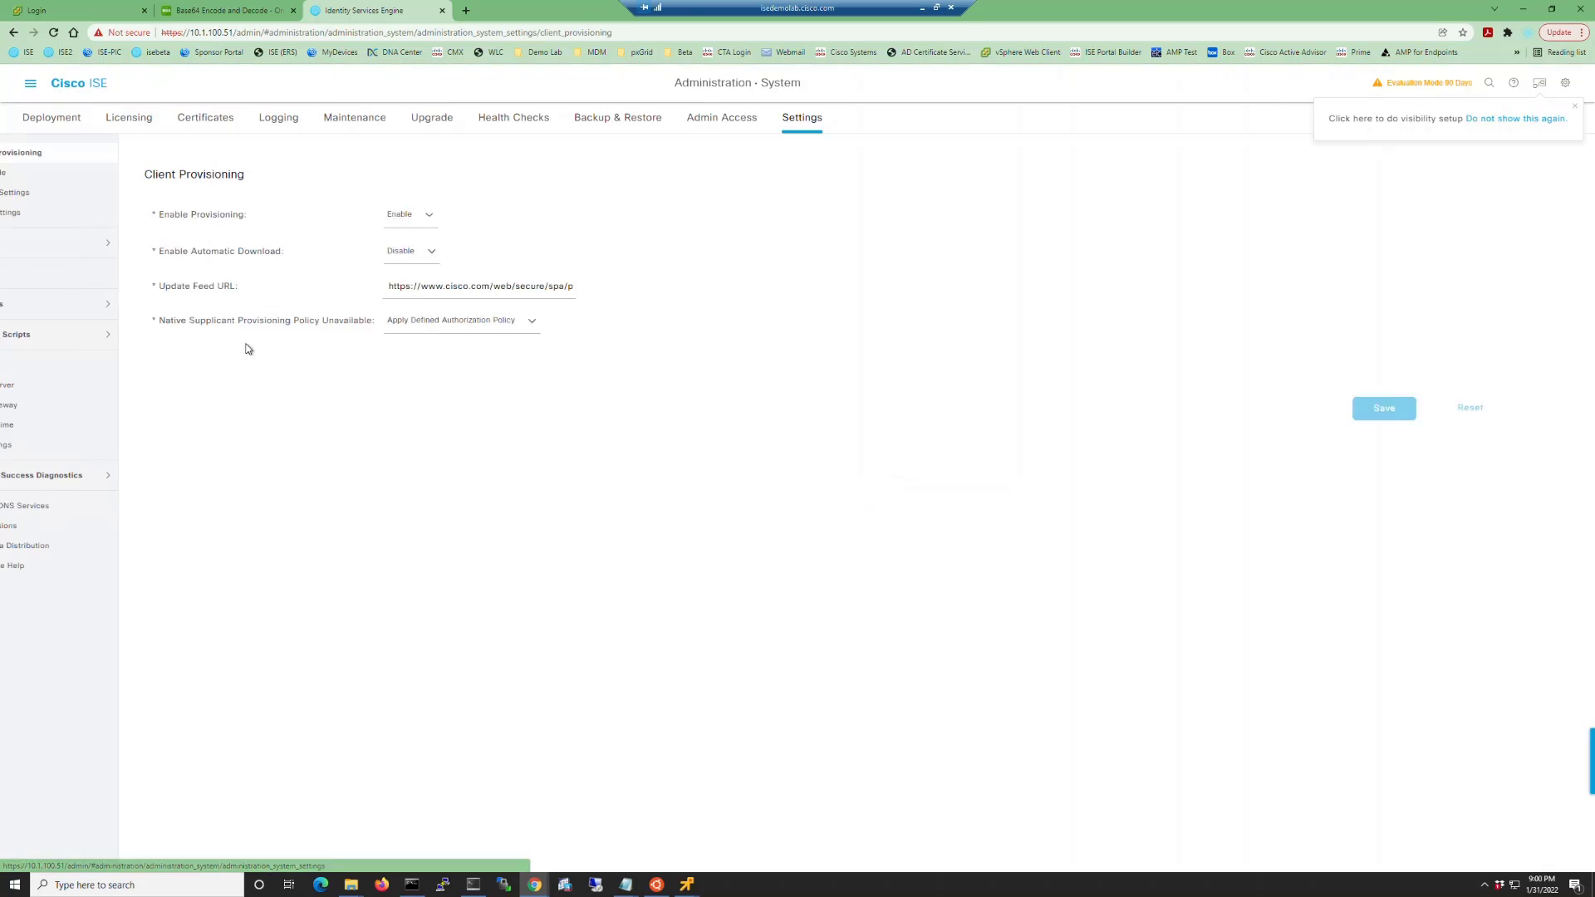
click(56, 447)
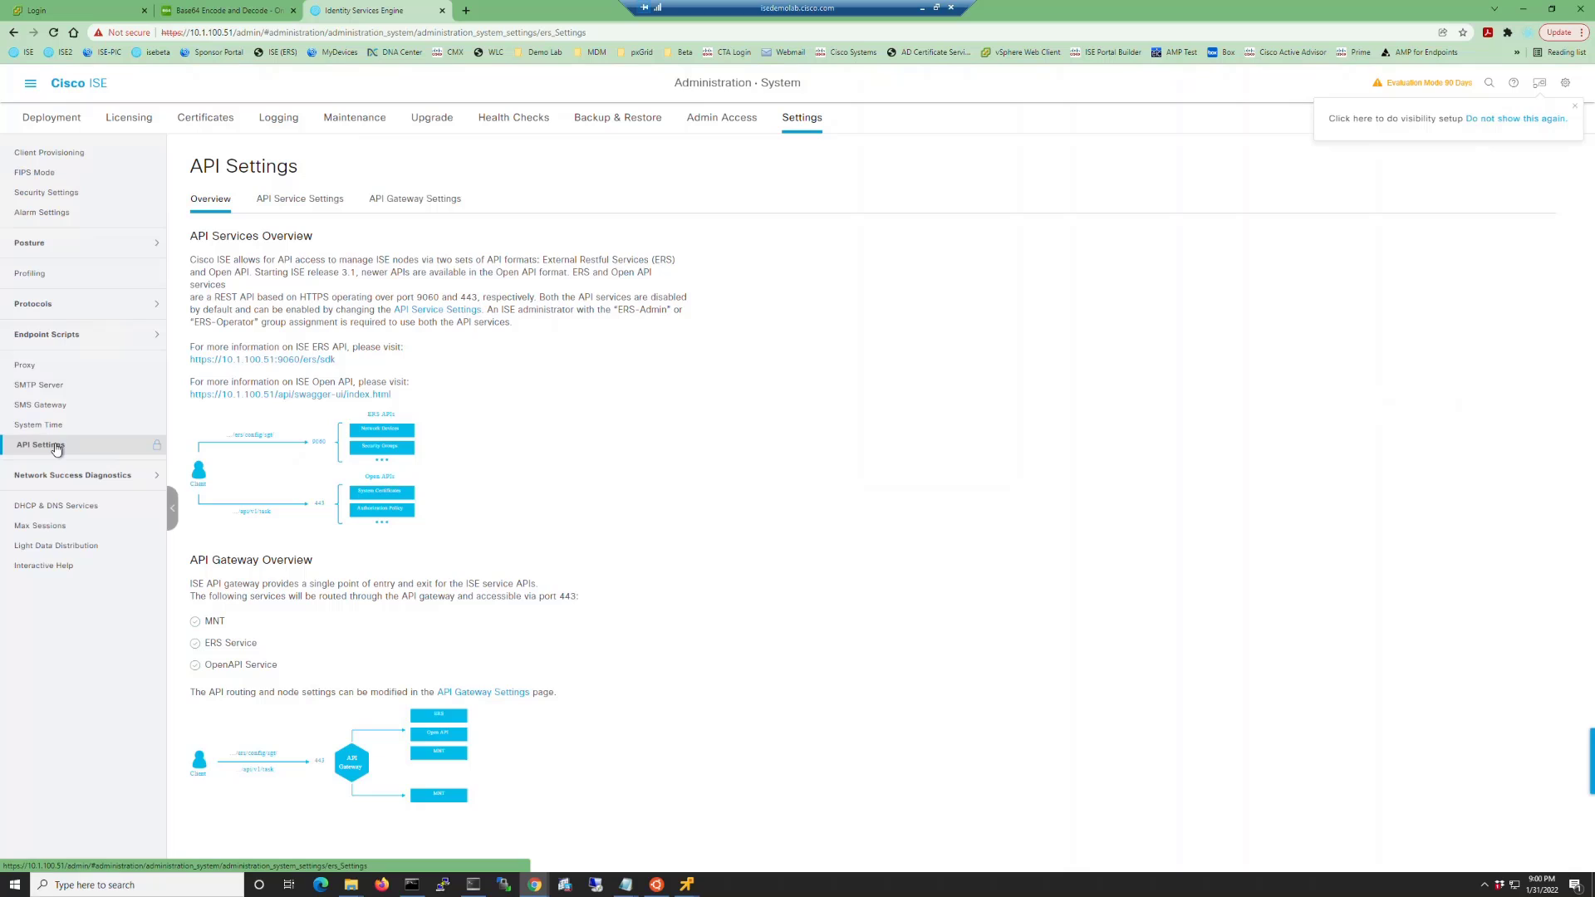
click(281, 206)
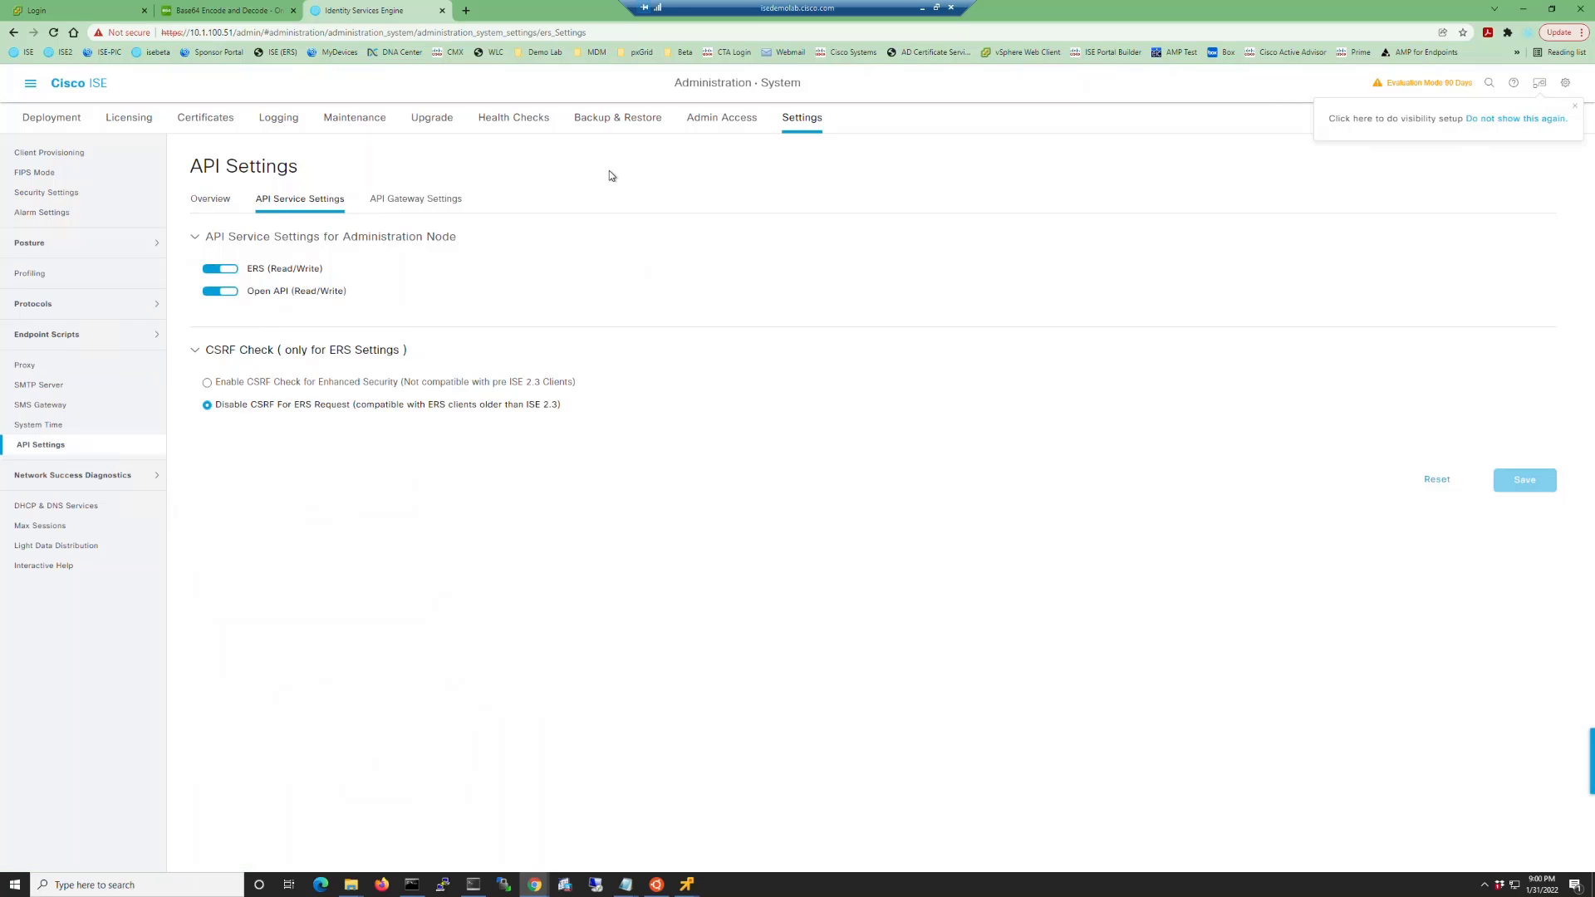
click(70, 123)
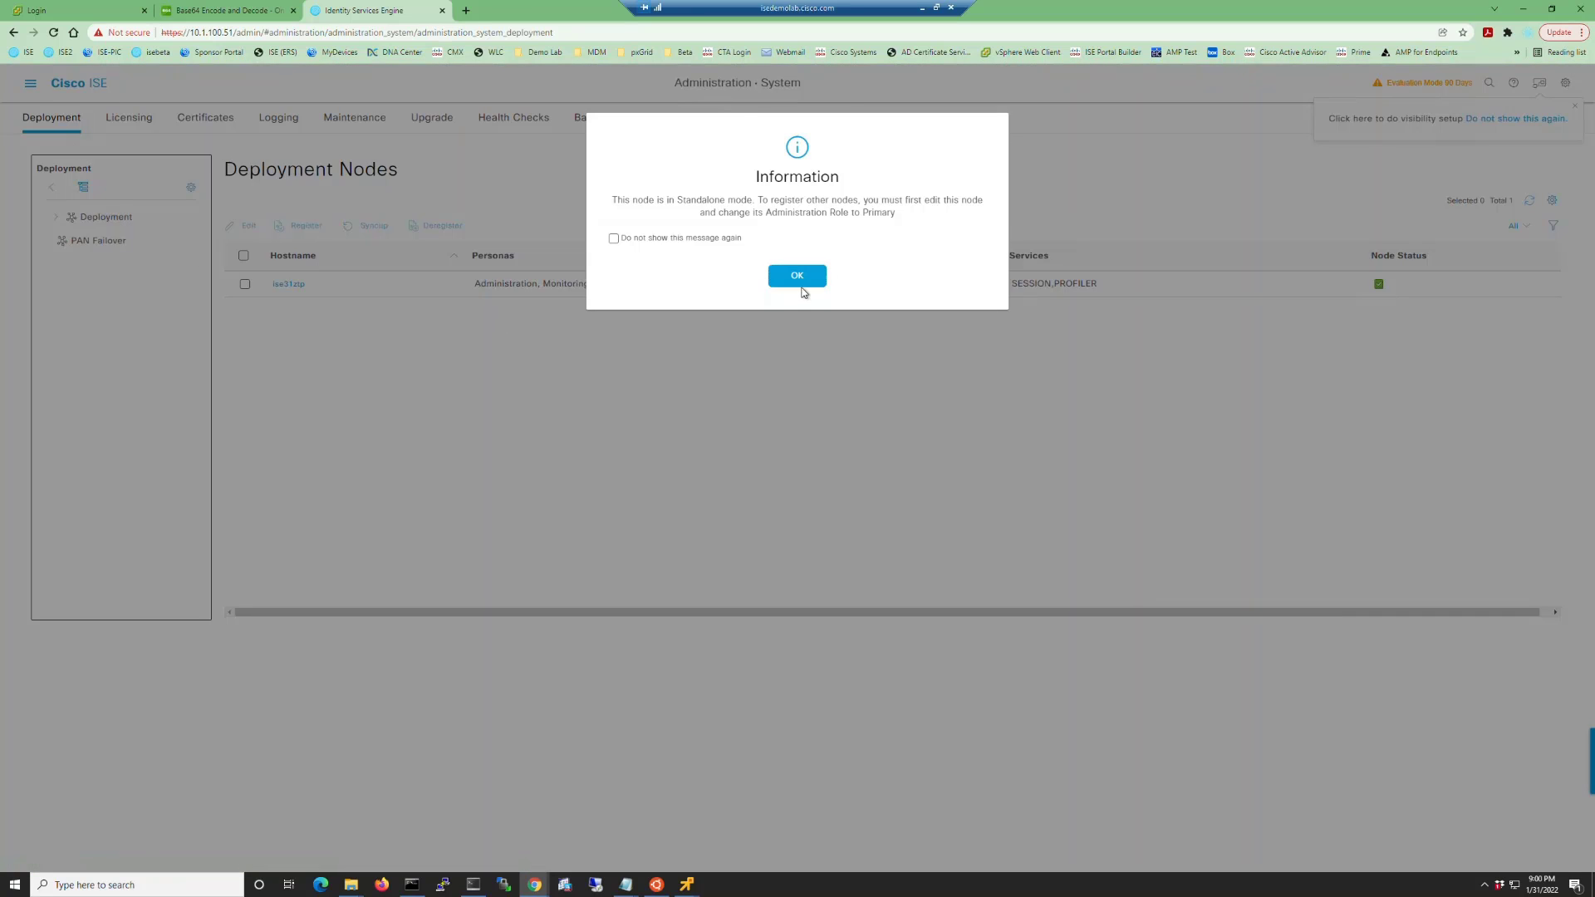
Dismiss the standalone notice and open node ise31ztp, scrolling down to its pxGrid settings.
click(801, 288)
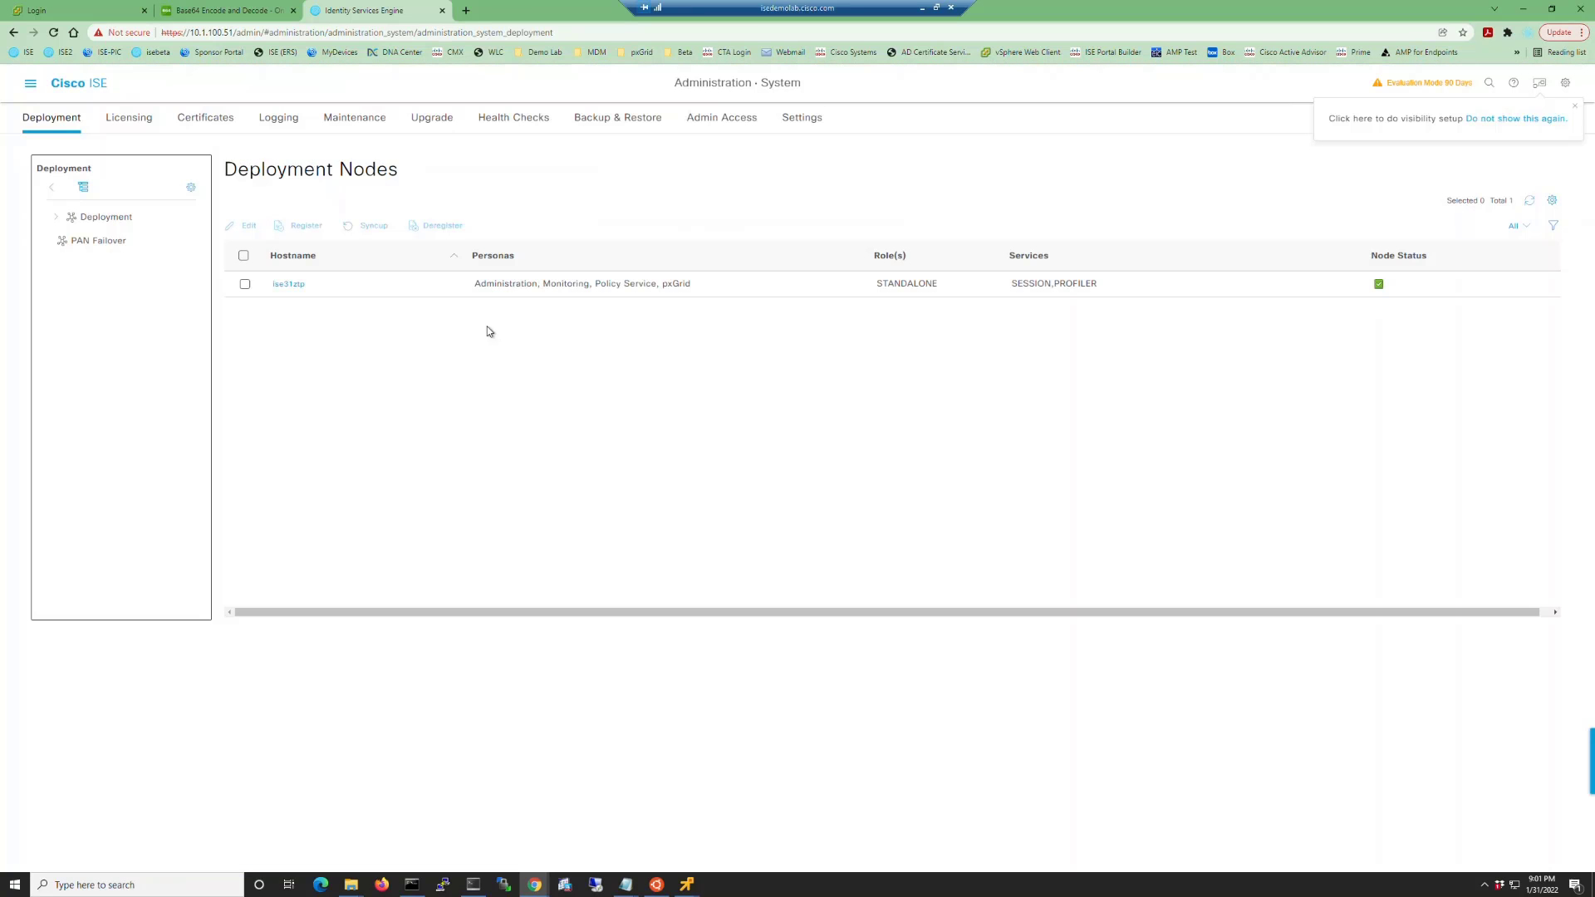
click(292, 285)
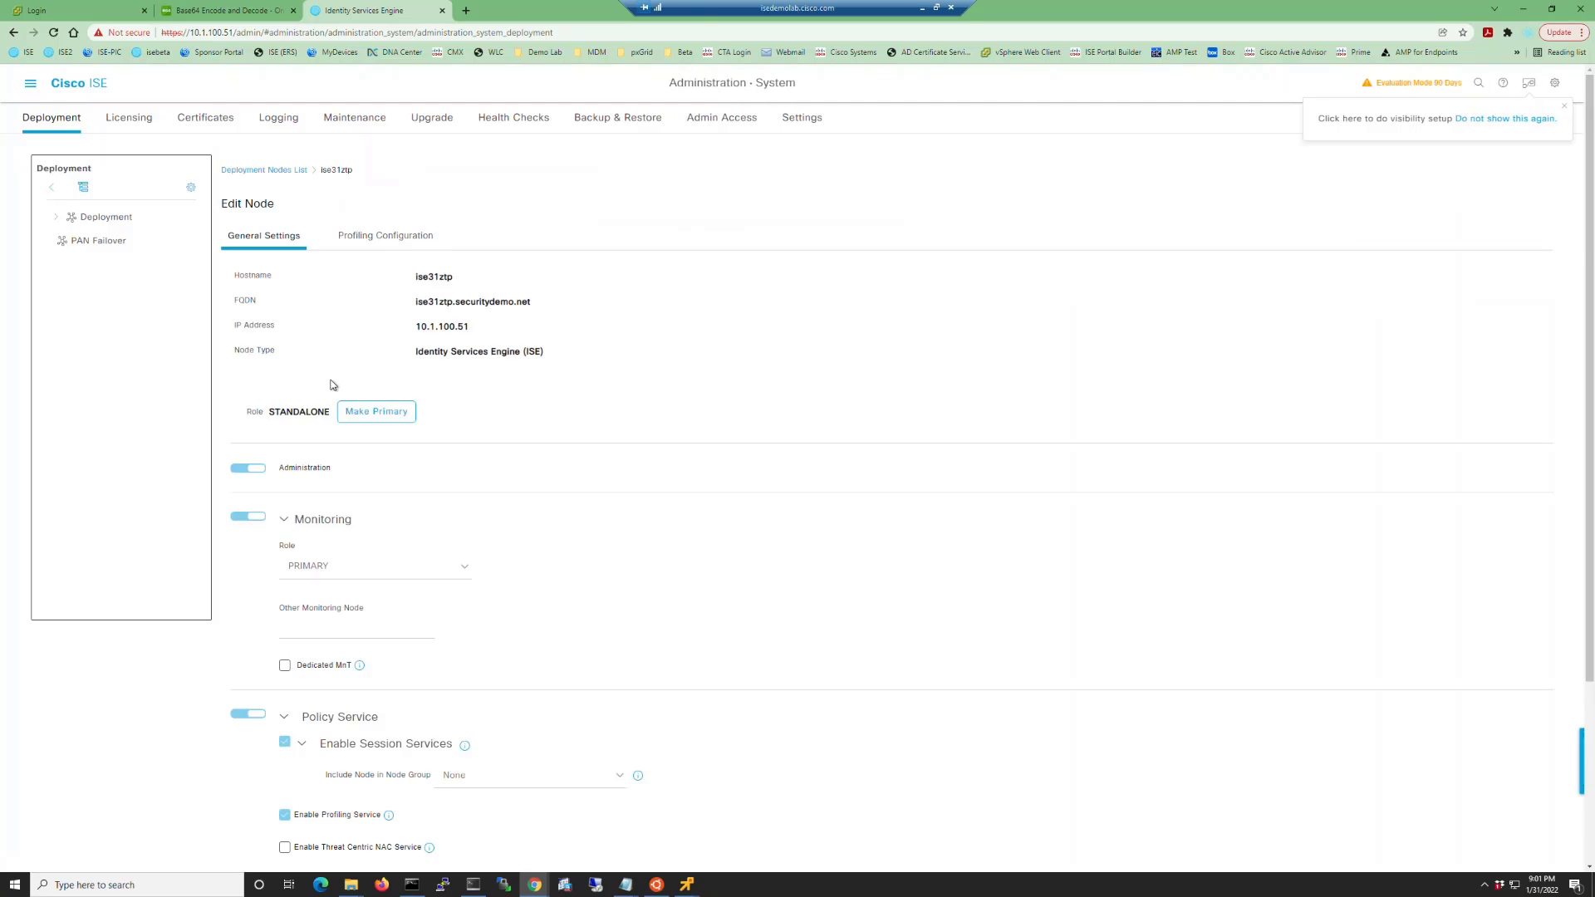
scroll(333, 385, down, 3)
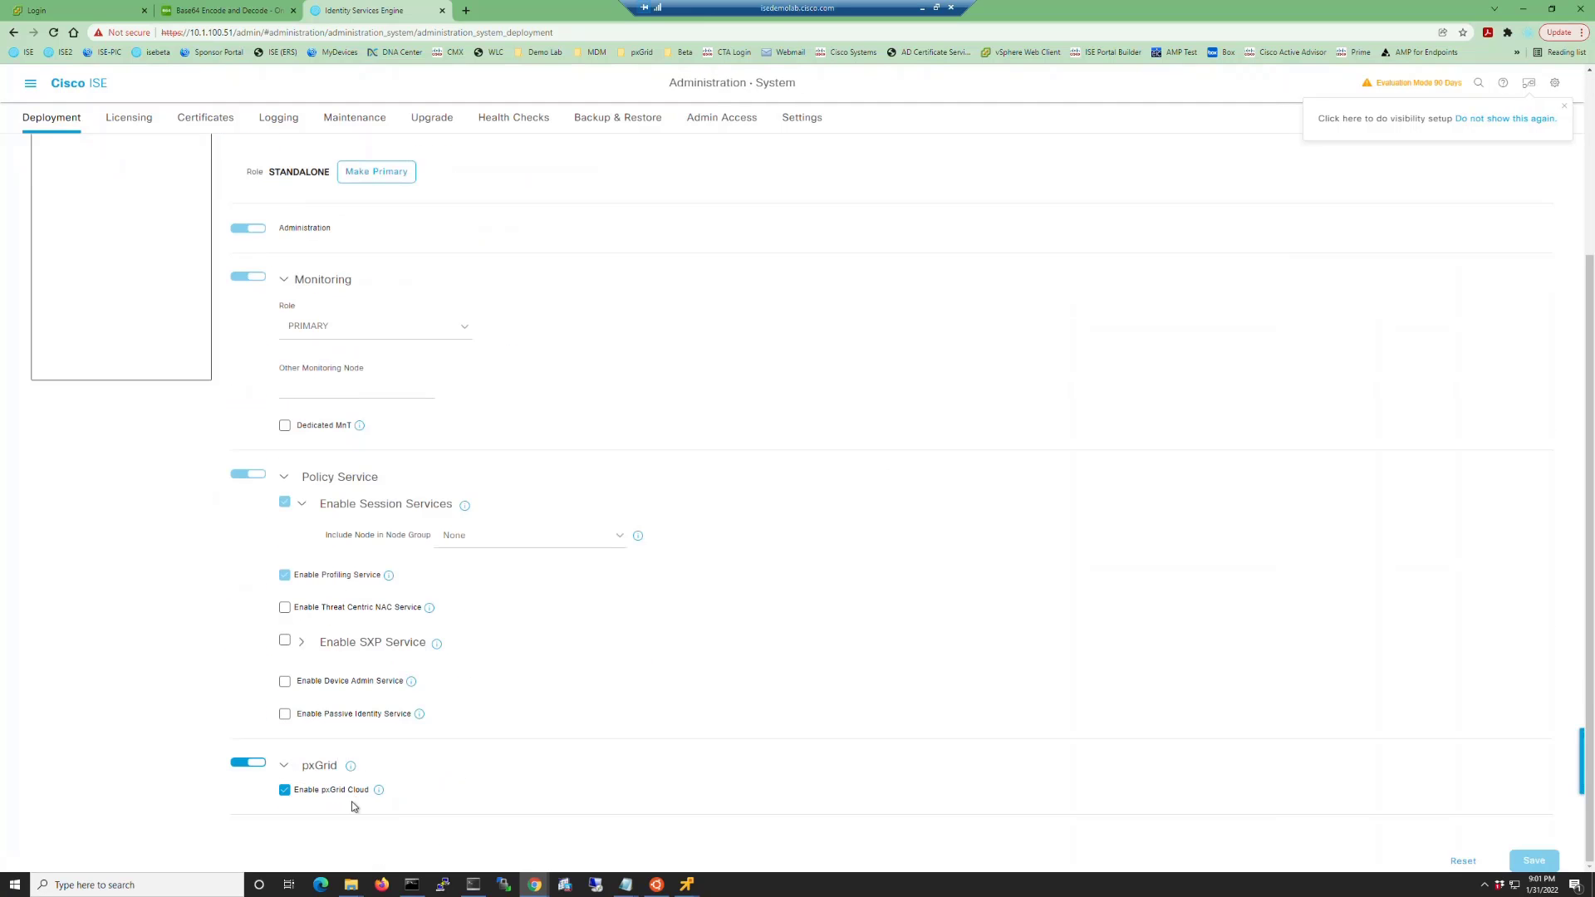